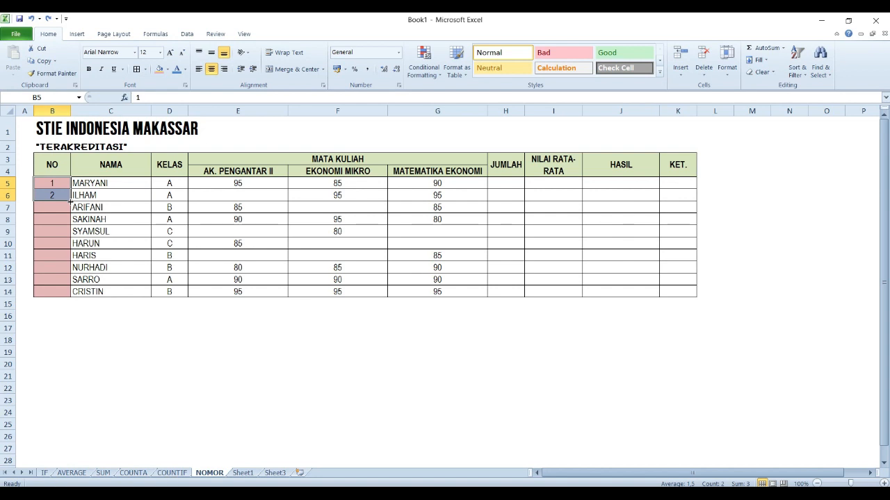
Fill the number series from B5:B6 down to B14, and undo back to an empty NO column.
{"action": "double_click", "coordinate": [70, 201]}
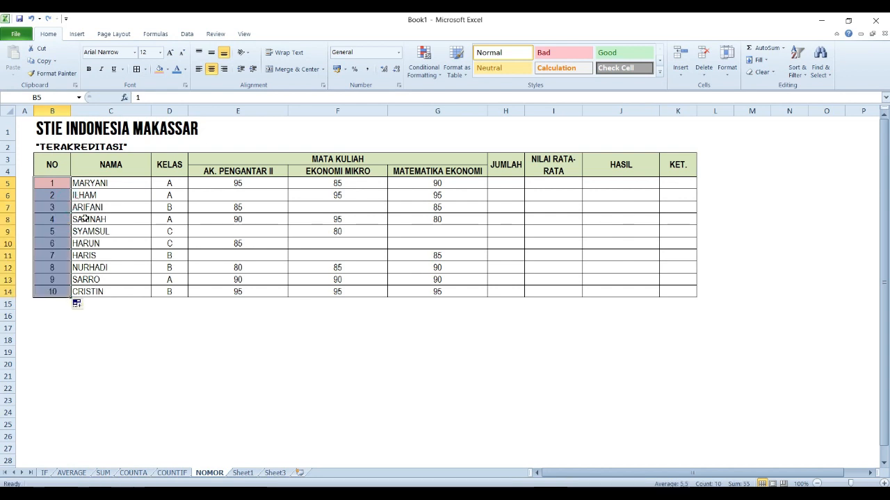
{"action": "left_click", "coordinate": [66, 220]}
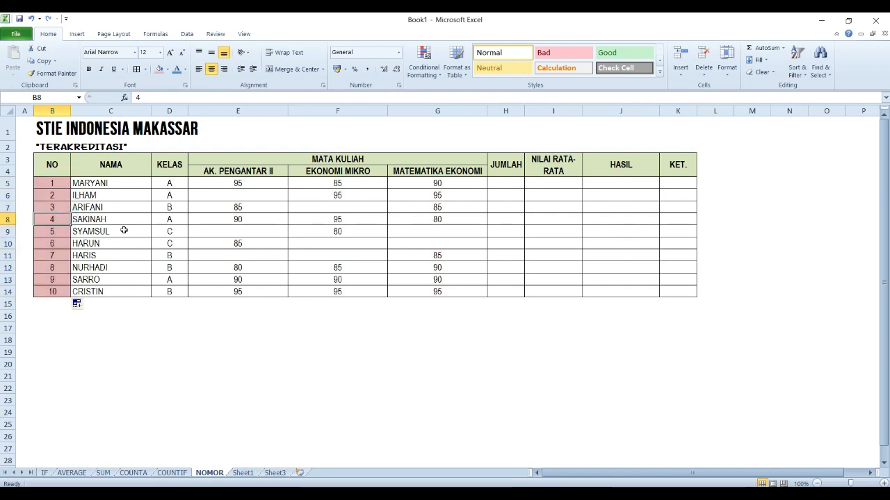
{"action": "key", "text": "ctrl+z"}
{"action": "left_click", "coordinate": [62, 201]}
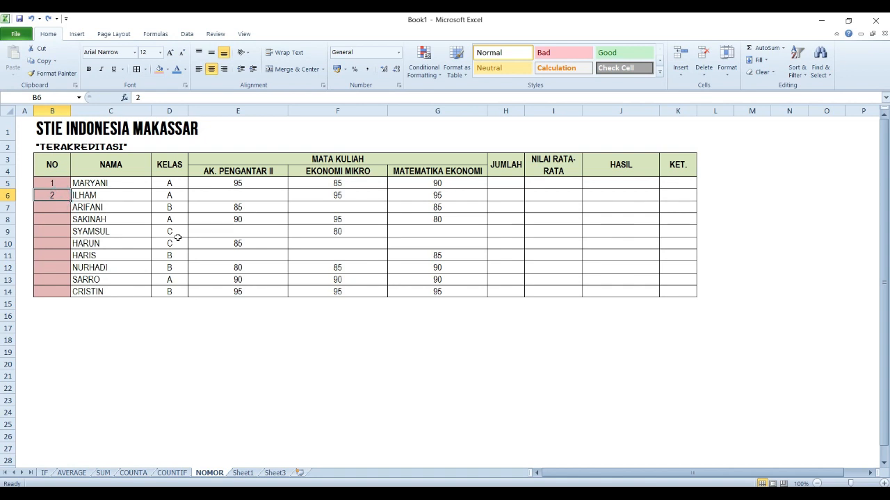
{"action": "key", "text": "ctrl+z"}
{"action": "key", "text": "ctrl+z"}
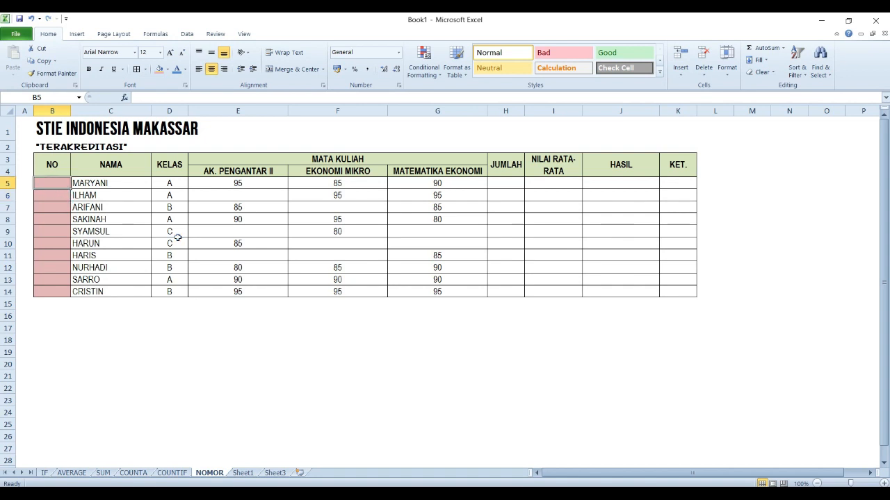
Enter 1 in B5 and the formula =B5+1 in B6 to number the NO column.
{"action": "type", "text": "1"}
{"action": "key", "text": "Return"}
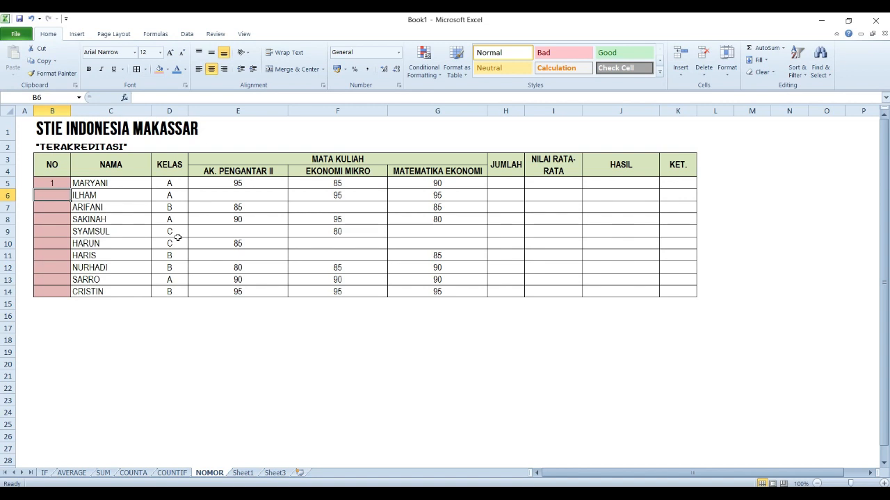
{"action": "type", "text": "="}
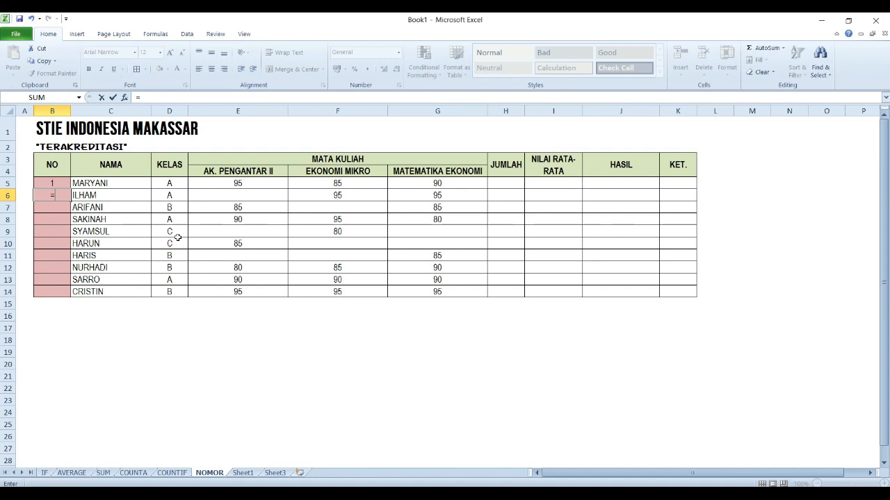
{"action": "left_click", "coordinate": [52, 183]}
{"action": "type", "text": "+1"}
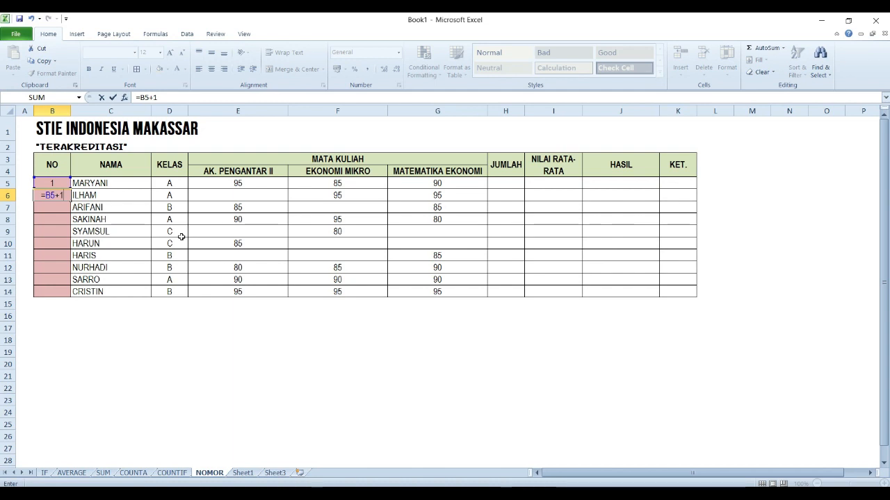
{"action": "key", "text": "ctrl+Return"}
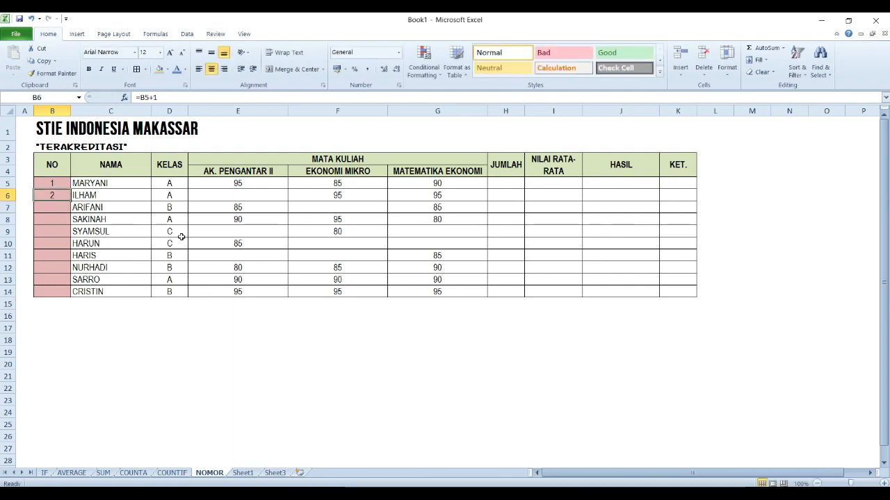
Fill the B6 numbering formula down to B14, and undo the fill.
{"action": "left_click_drag", "start_coordinate": [70, 200], "coordinate": [56, 291]}
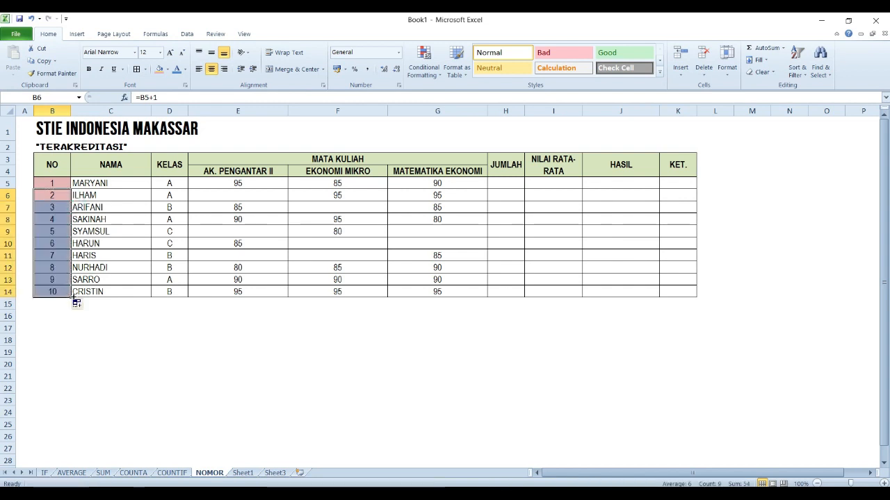
{"action": "left_click", "coordinate": [52, 284]}
{"action": "left_click", "coordinate": [59, 292]}
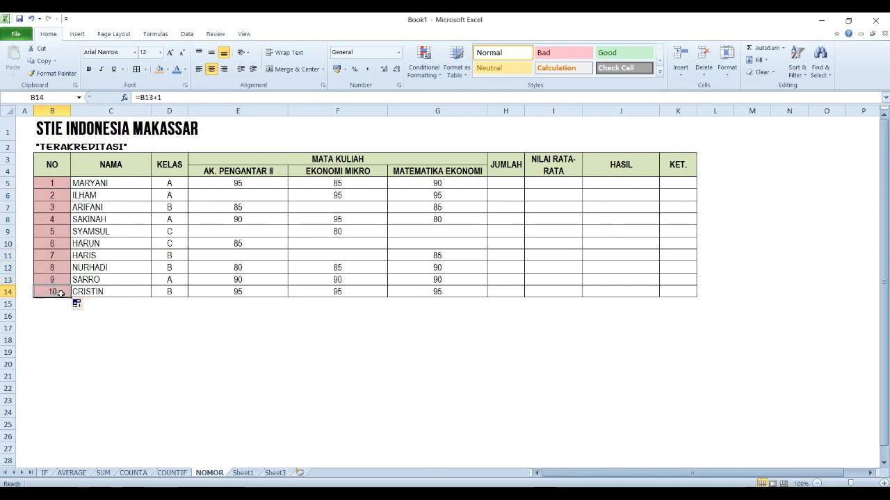
{"action": "key", "text": "ctrl+z"}
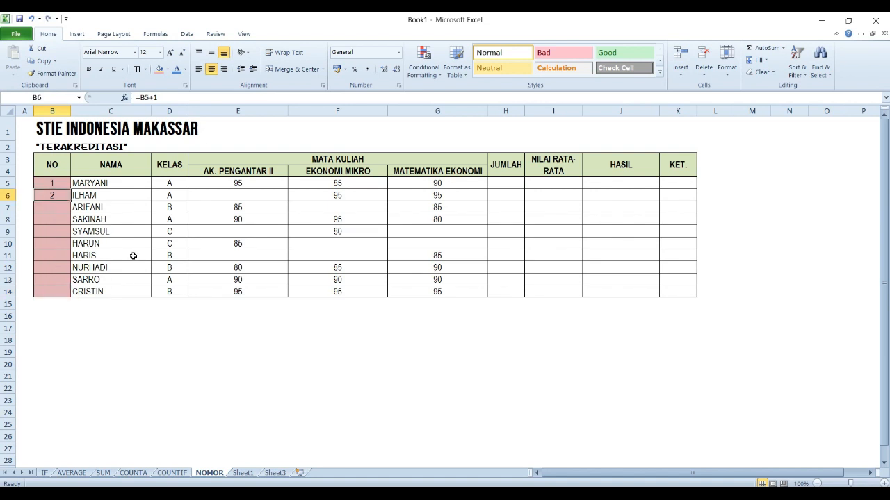
Re-enter =B5+1 in B6 and fill the formula down through B14.
{"action": "type", "text": "=B5+1"}
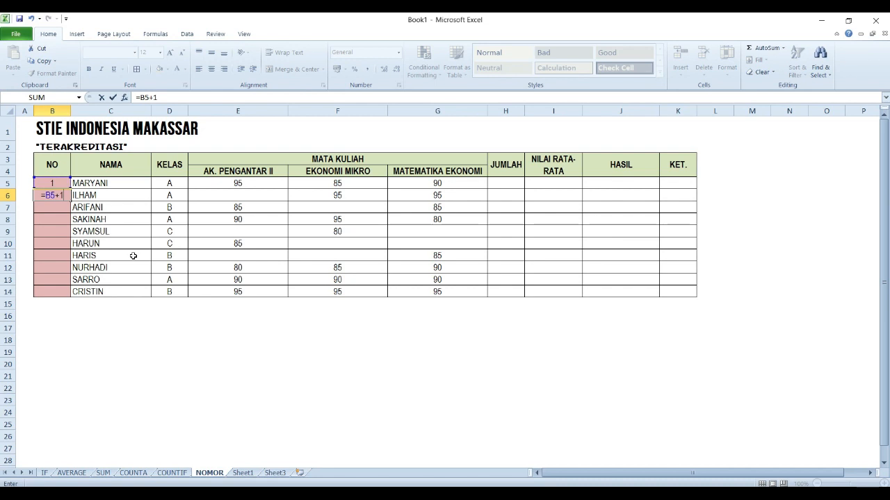
{"action": "key", "text": "Return"}
{"action": "key", "text": "Up"}
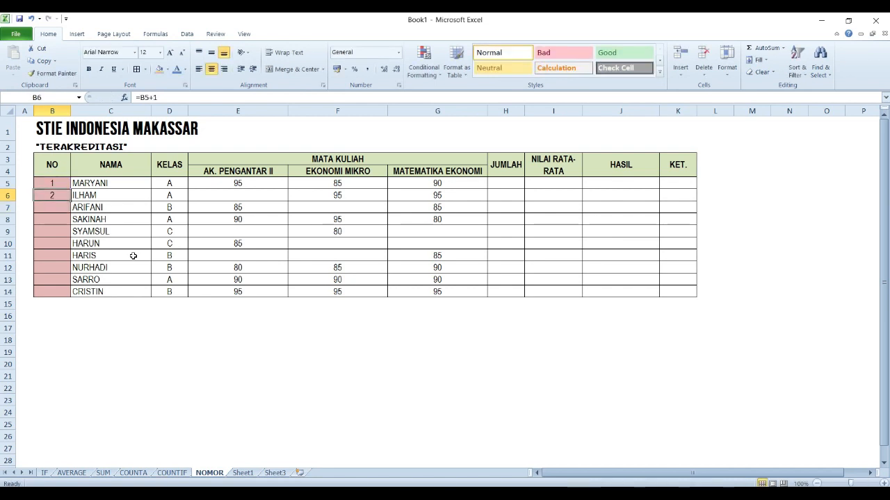
{"action": "left_click_drag", "start_coordinate": [71, 201], "coordinate": [61, 294]}
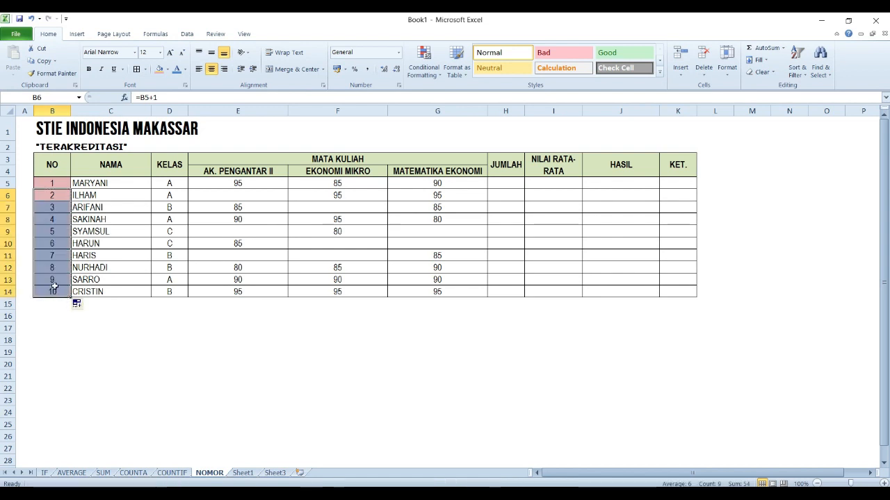
{"action": "left_click", "coordinate": [52, 279]}
{"action": "left_click", "coordinate": [54, 228]}
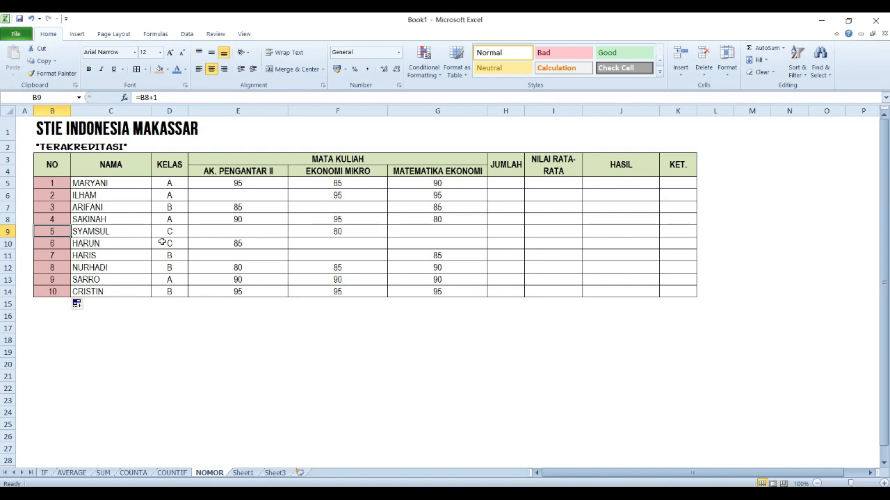
Change the first number of the NO column, in B5, to 0.
{"action": "key", "text": "Up"}
{"action": "key", "text": "Up"}
{"action": "key", "text": "Up"}
{"action": "key", "text": "Up"}
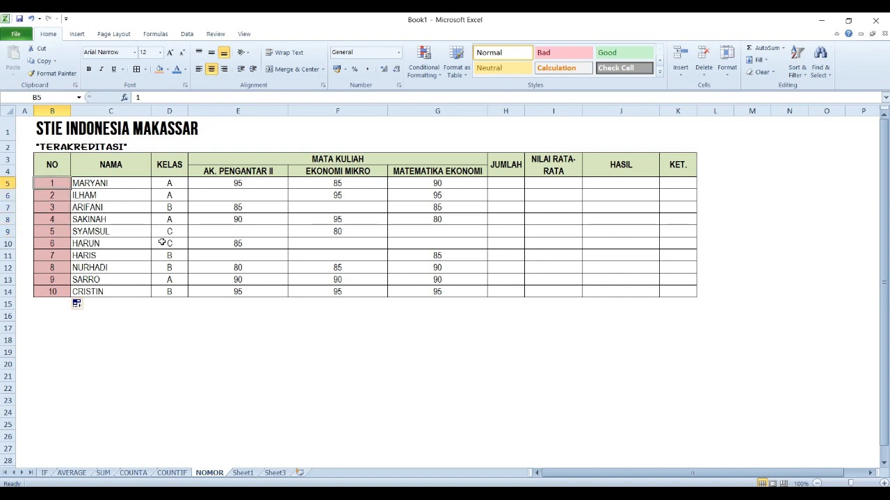
{"action": "type", "text": "0"}
{"action": "key", "text": "Return"}
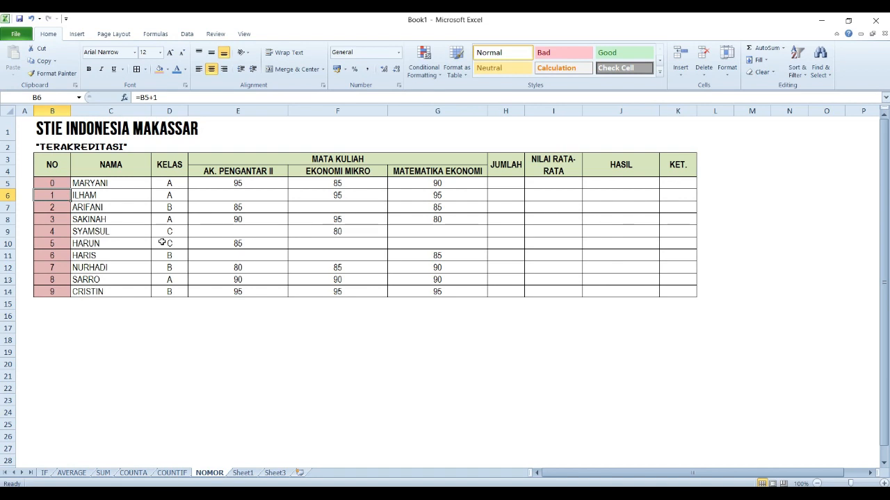
Set the starting number in B5 to 1.
{"action": "key", "text": "Up"}
{"action": "type", "text": "1"}
{"action": "key", "text": "Return"}
Overwrite the numbering formula in B9 with 1, and undo that entry.
{"action": "key", "text": "Down"}
{"action": "key", "text": "Down"}
{"action": "key", "text": "Down"}
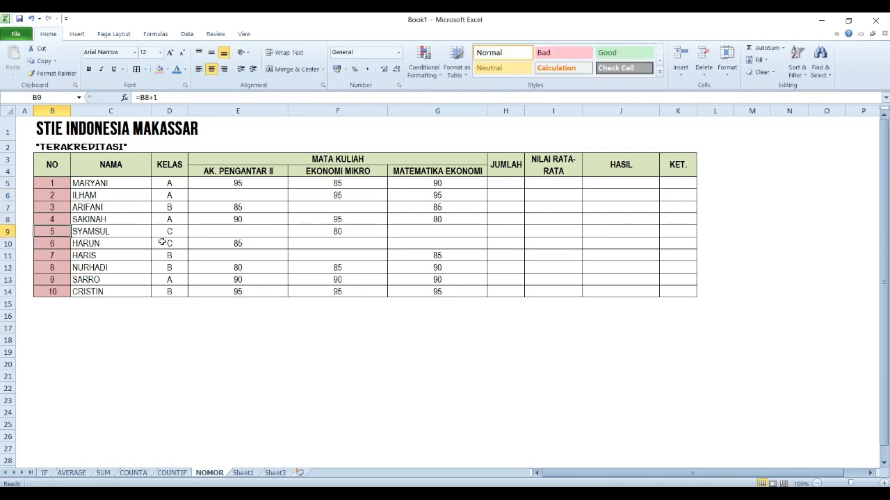
{"action": "type", "text": "1"}
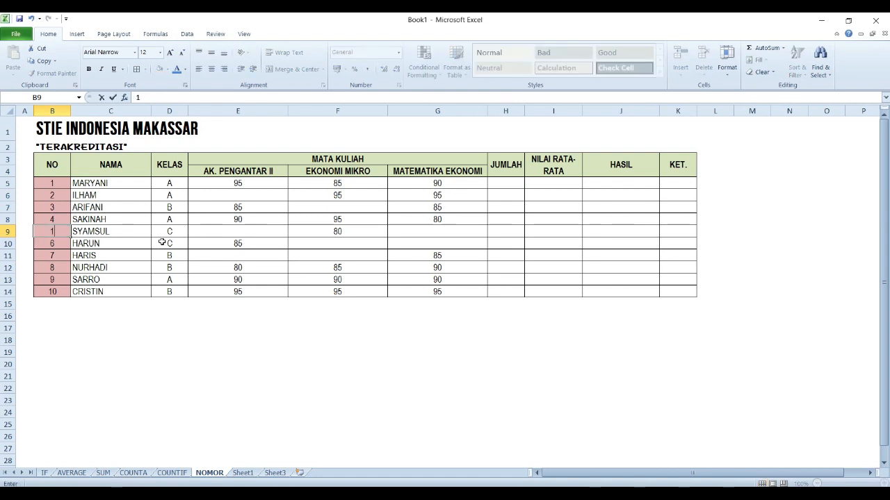
{"action": "key", "text": "Return"}
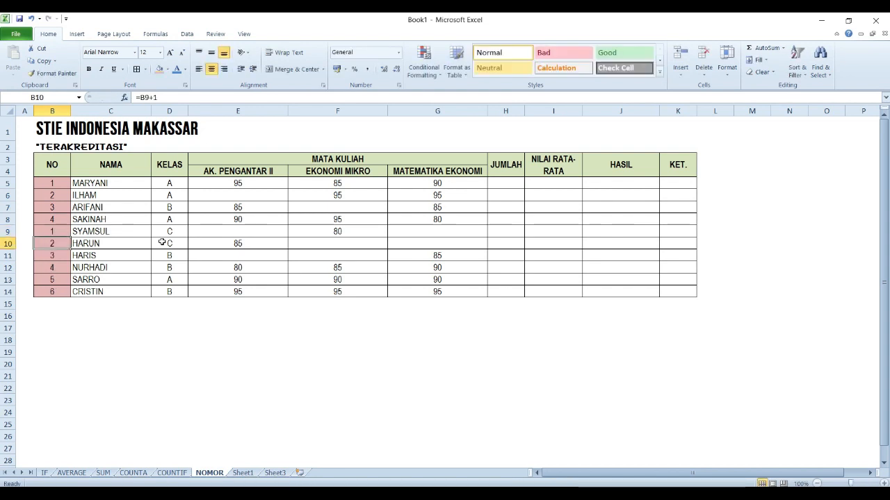
{"action": "key", "text": "ctrl+z"}
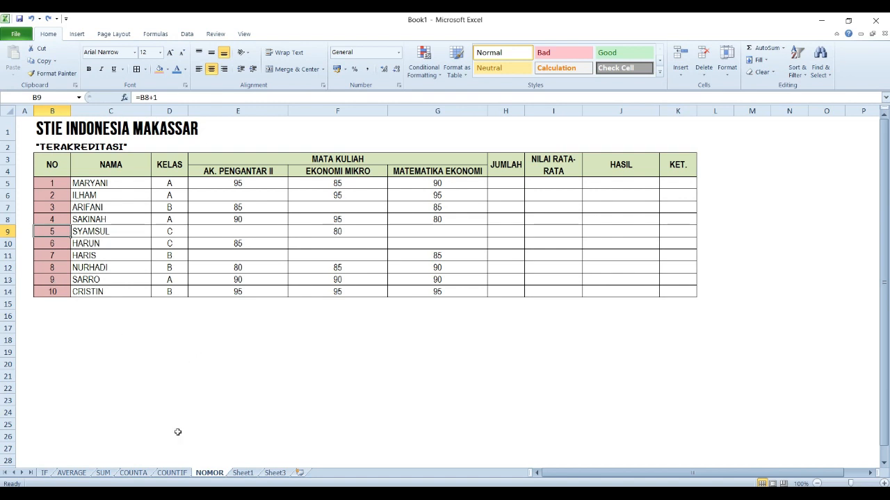
Open the COUNTIF sheet and examine the sample formula, its description, the KELAS A count, and the NAMA and KELAS columns.
{"action": "left_click", "coordinate": [166, 474]}
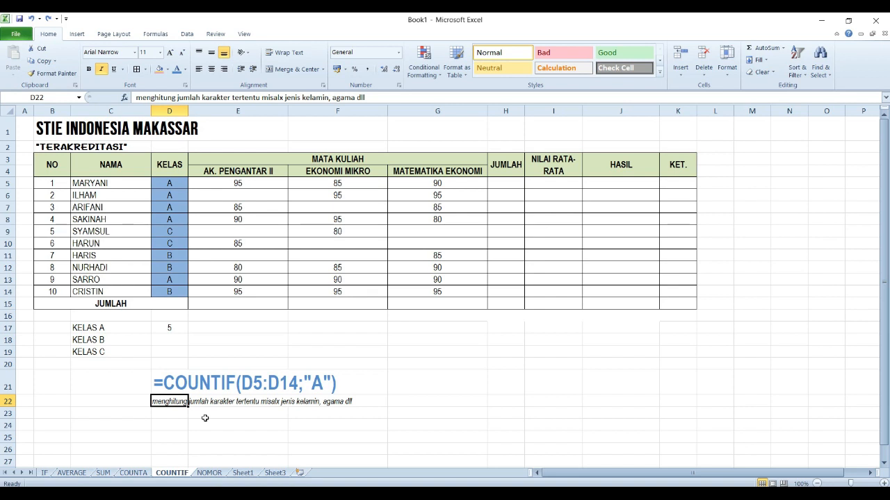
{"action": "left_click", "coordinate": [245, 386]}
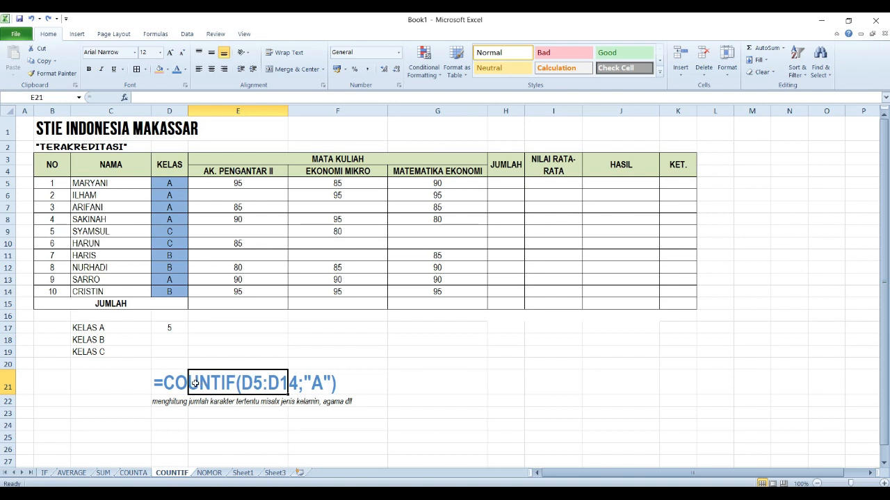
{"action": "left_click", "coordinate": [164, 381]}
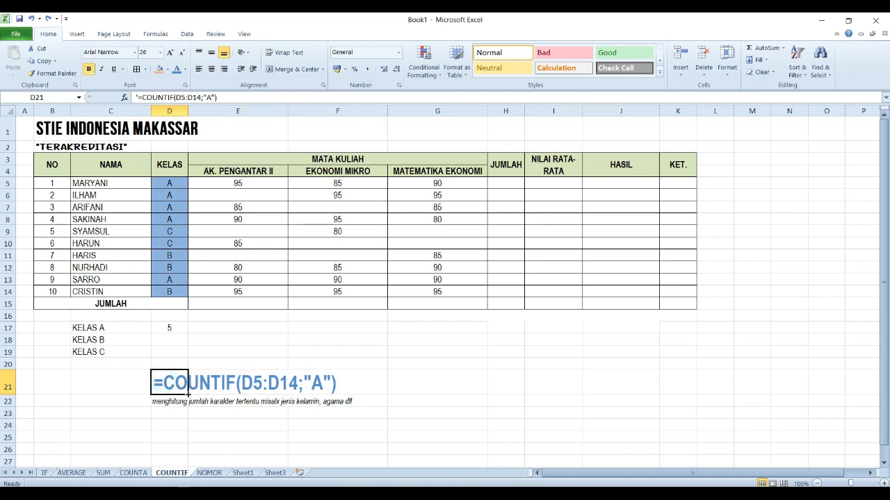
{"action": "left_click", "coordinate": [172, 329]}
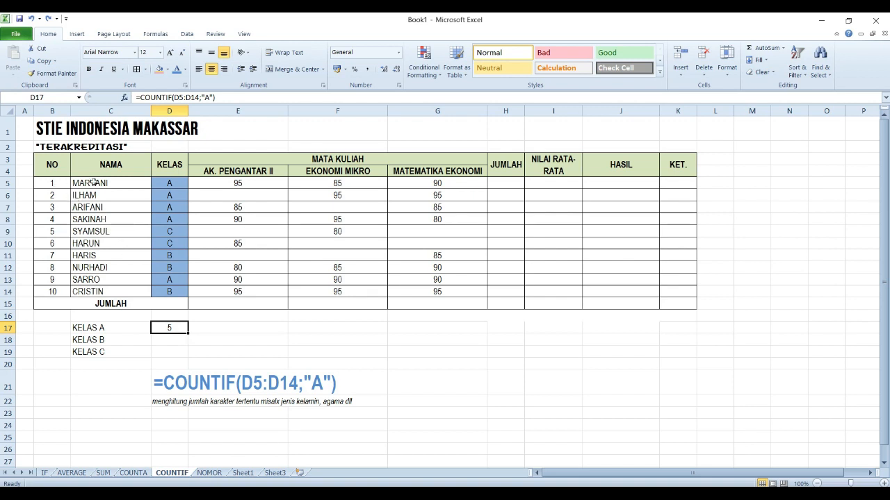
{"action": "left_click_drag", "start_coordinate": [94, 183], "coordinate": [102, 292]}
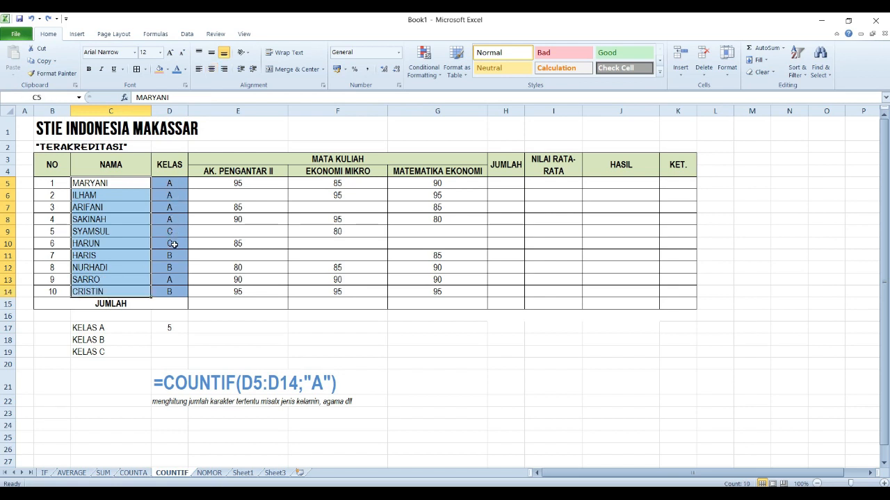
{"action": "left_click", "coordinate": [172, 294]}
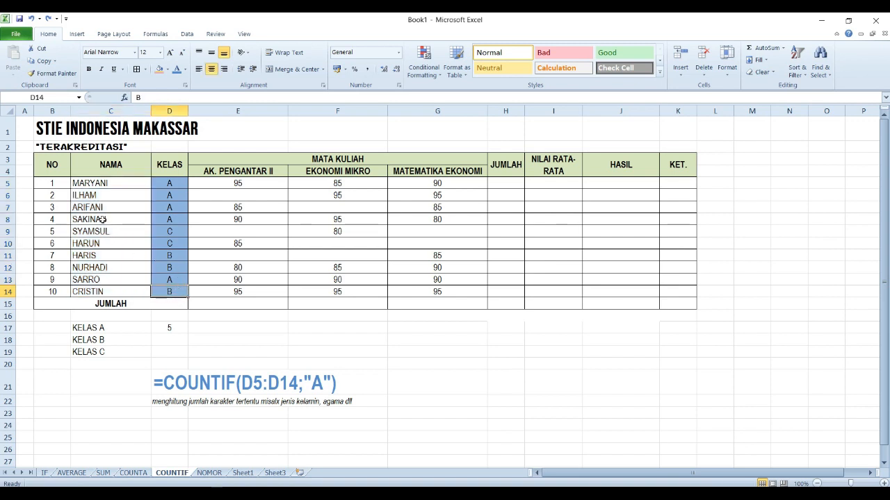
{"action": "left_click_drag", "start_coordinate": [90, 183], "coordinate": [120, 295]}
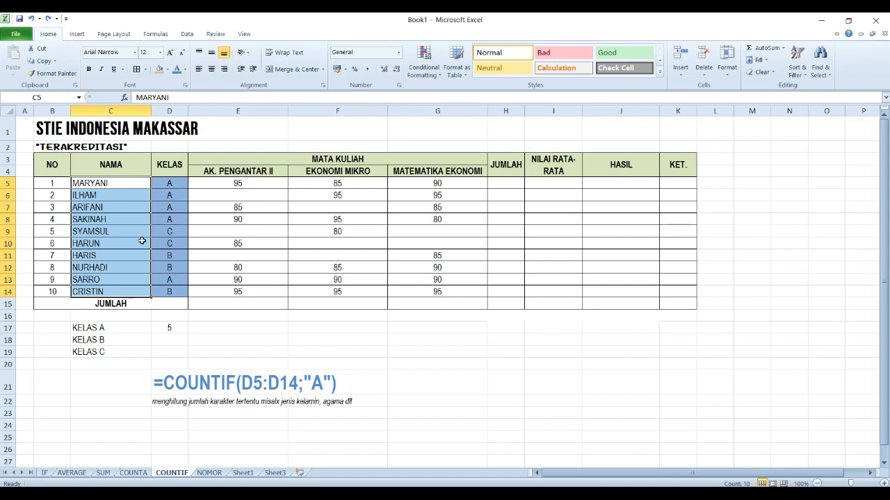
{"action": "left_click", "coordinate": [111, 209]}
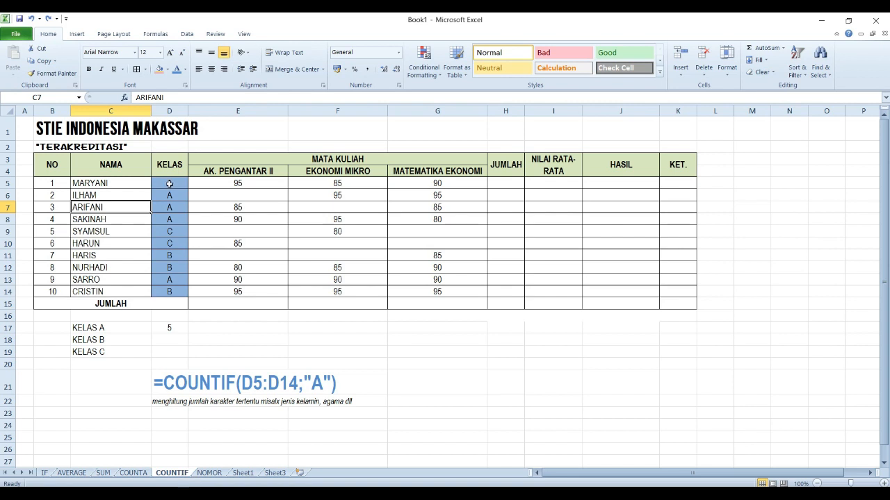
{"action": "left_click", "coordinate": [180, 386]}
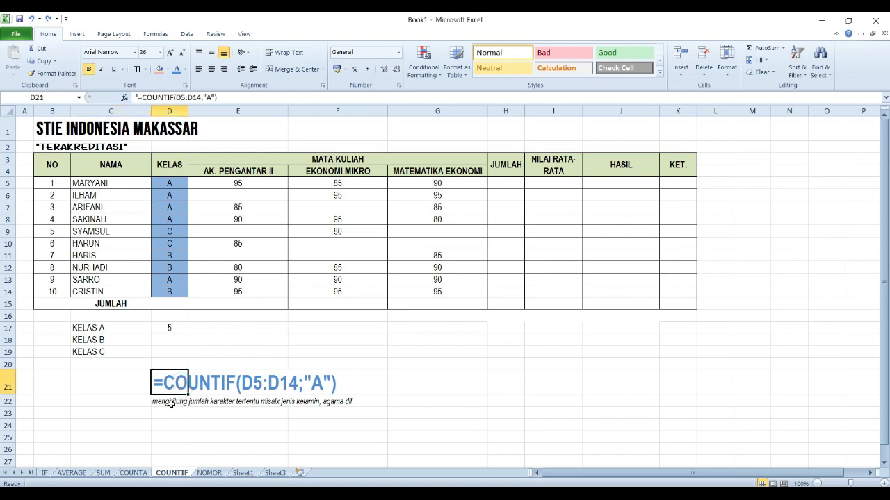
{"action": "left_click", "coordinate": [170, 402]}
{"action": "left_click", "coordinate": [171, 386]}
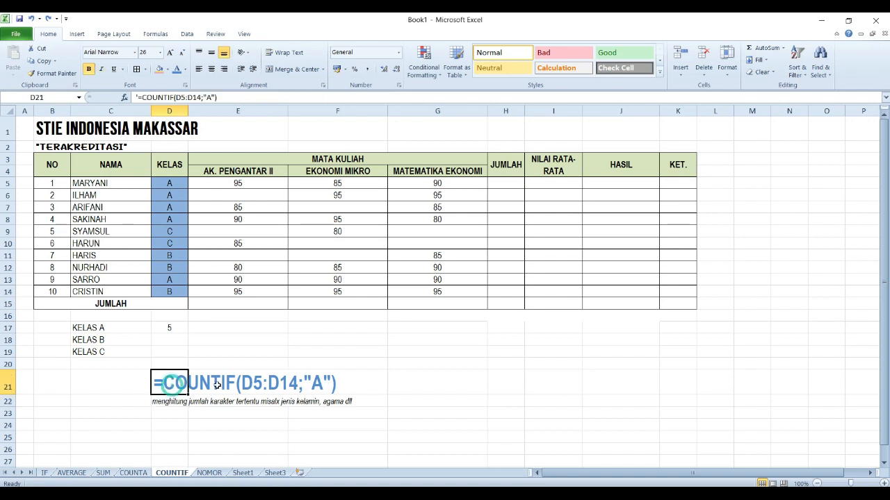
Re-enter the KELAS A count in D17 as =COUNTIF(D5:D14;"A").
{"action": "left_click", "coordinate": [170, 327]}
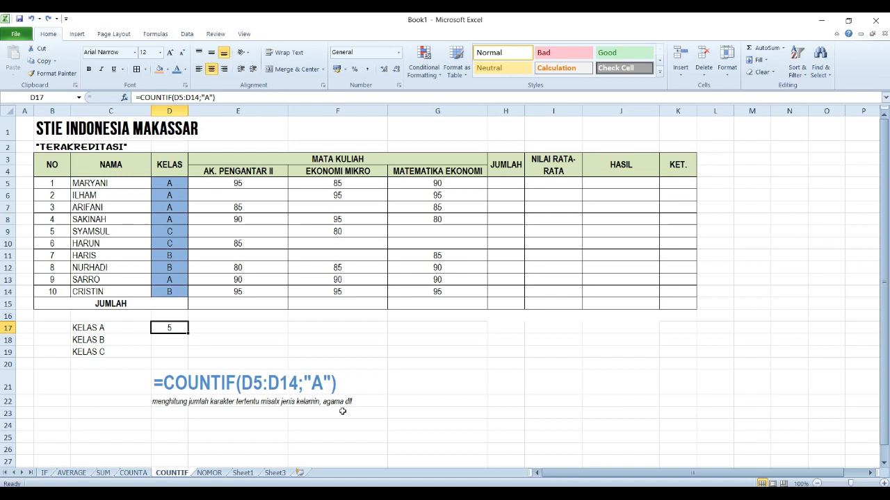
{"action": "key", "text": "BackSpace"}
{"action": "key", "text": "Escape"}
{"action": "key", "text": "Return"}
{"action": "key", "text": "Up"}
{"action": "type", "text": "="}
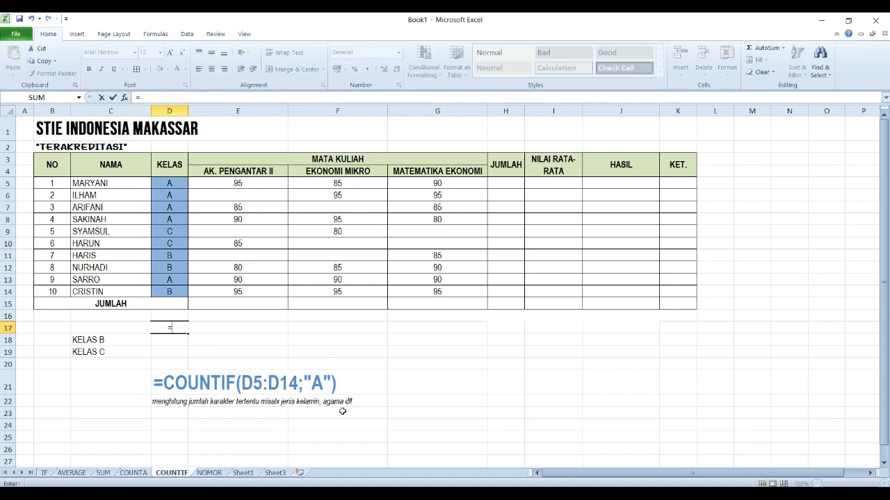
{"action": "type", "text": "COU"}
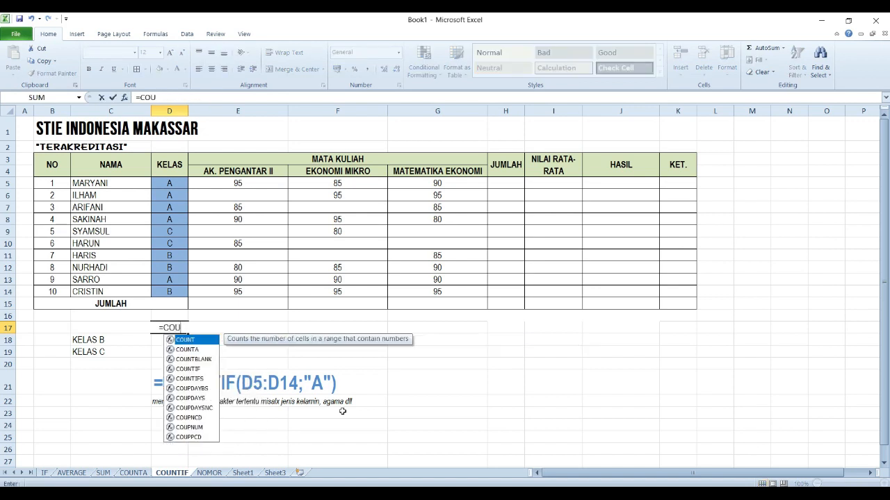
{"action": "type", "text": "NTIF"}
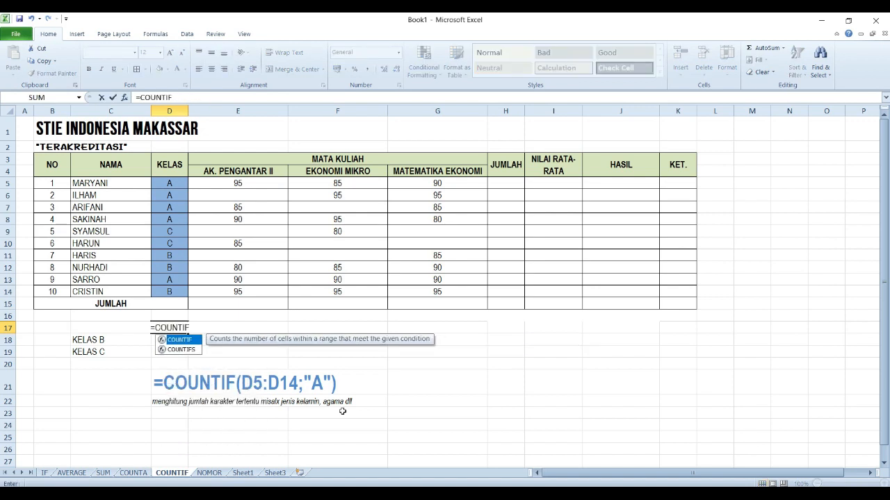
{"action": "type", "text": "("}
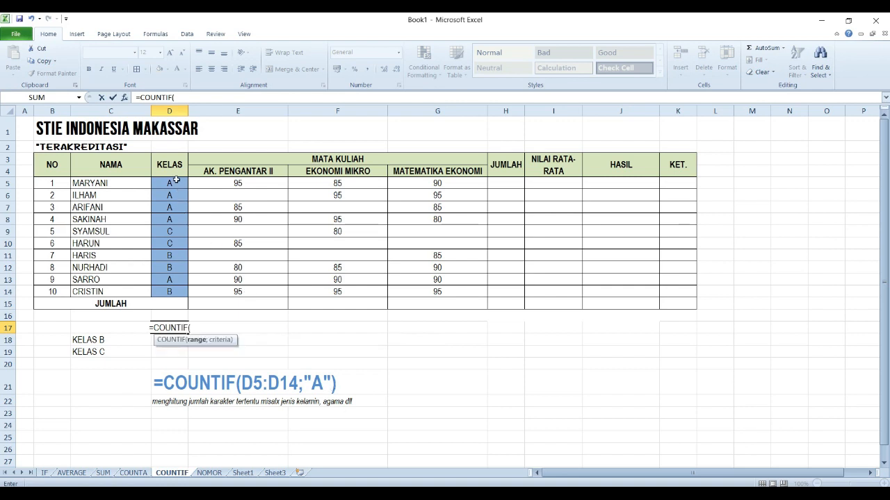
{"action": "left_click_drag", "start_coordinate": [176, 180], "coordinate": [160, 295]}
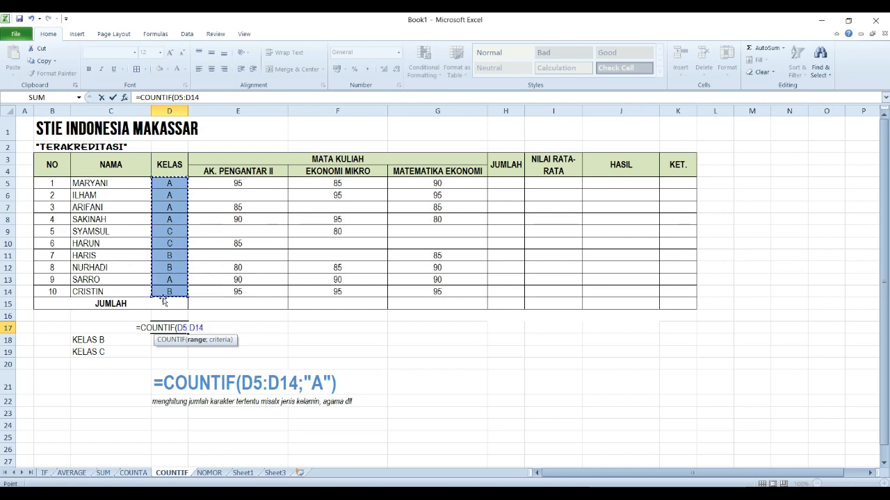
{"action": "type", "text": ";"}
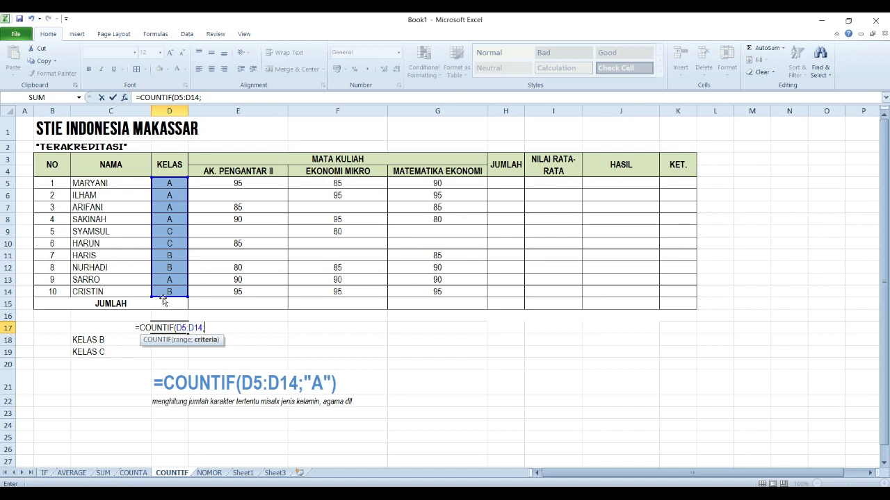
{"action": "type", "text": "\""}
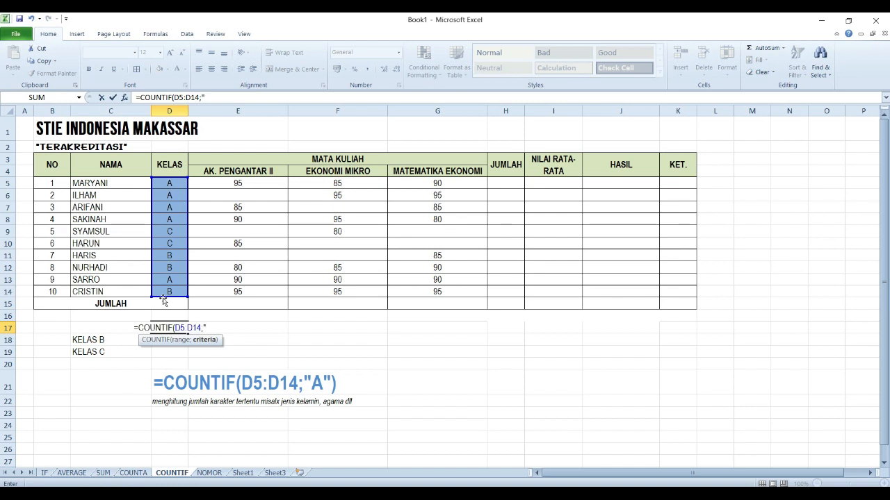
{"action": "type", "text": "A"}
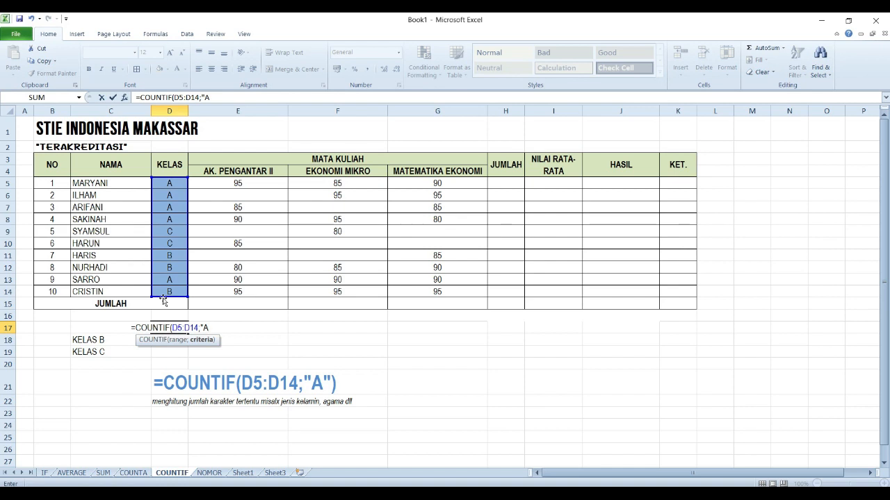
{"action": "type", "text": "\""}
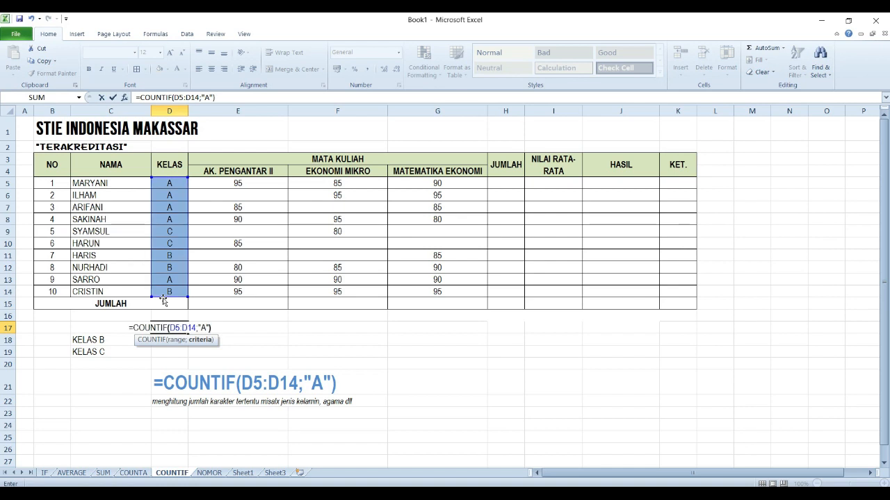
{"action": "type", "text": ")"}
{"action": "key", "text": "Return"}
{"action": "key", "text": "Up"}
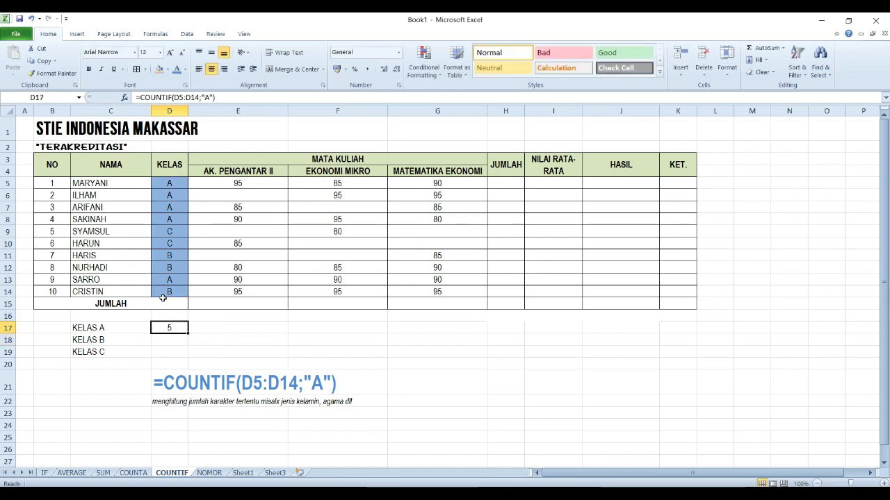
{"action": "key", "text": "Left"}
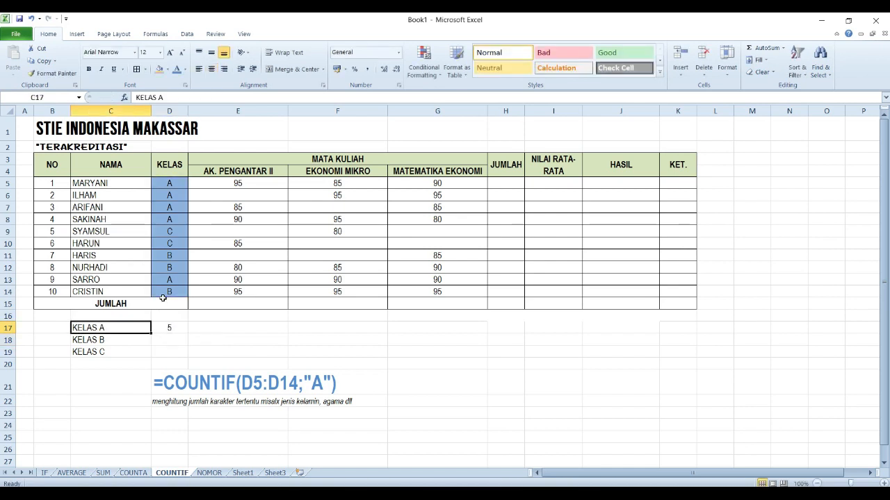
{"action": "key", "text": "Right"}
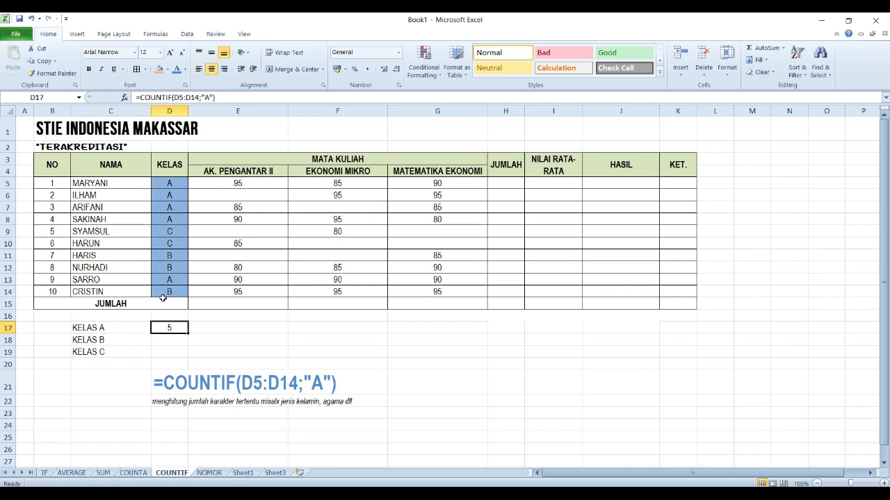
Count the KELAS B students in D18 with =COUNTIF(D5:D14;"B").
{"action": "key", "text": "Down"}
{"action": "type", "text": "="}
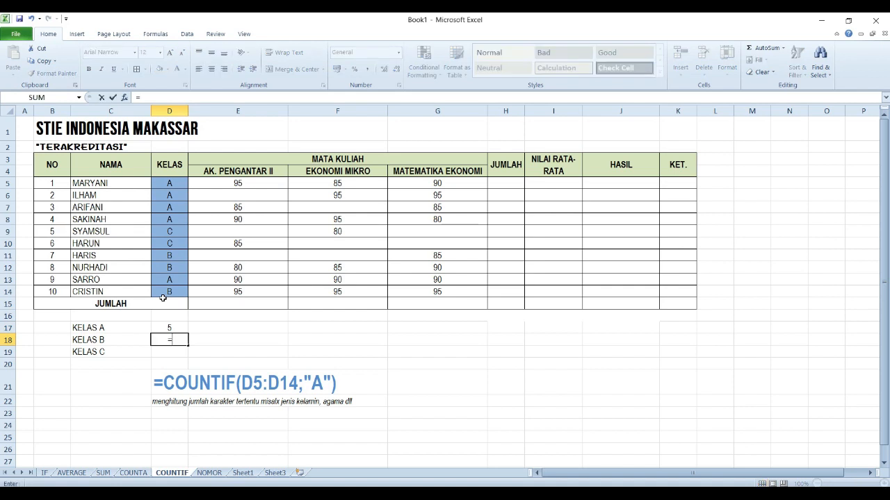
{"action": "type", "text": "COUNTIF"}
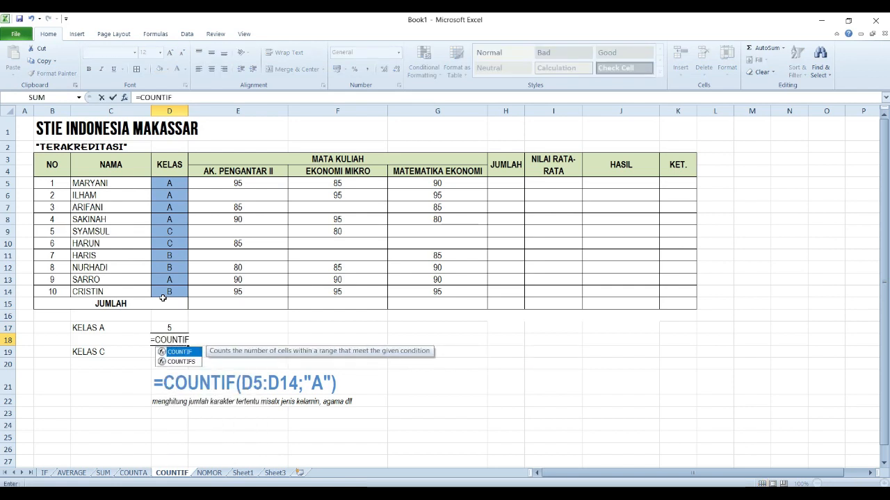
{"action": "type", "text": "("}
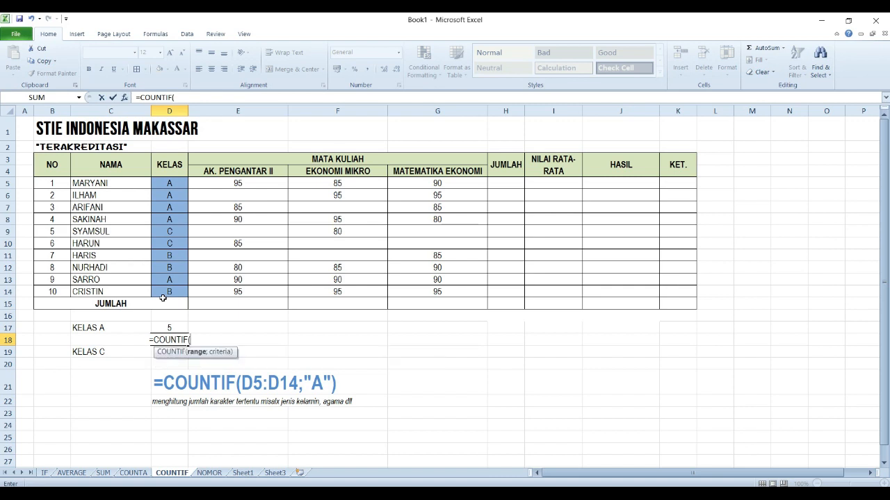
{"action": "left_click_drag", "start_coordinate": [174, 184], "coordinate": [176, 295]}
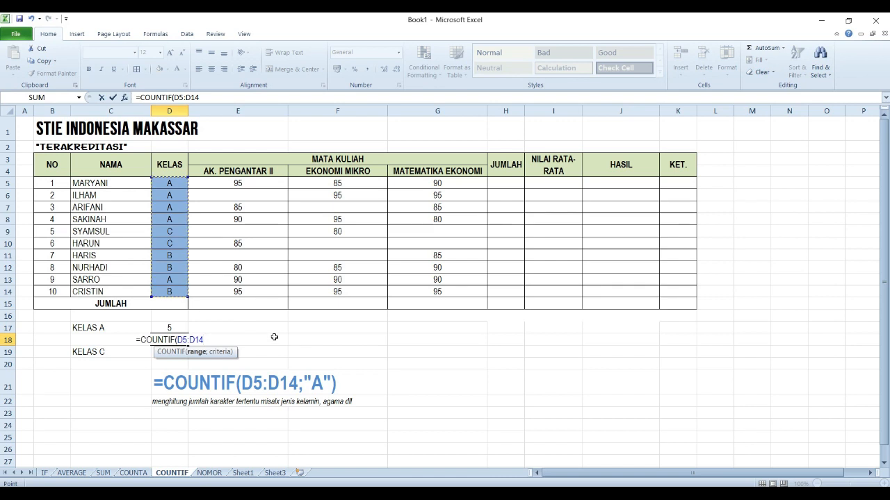
{"action": "type", "text": ";"}
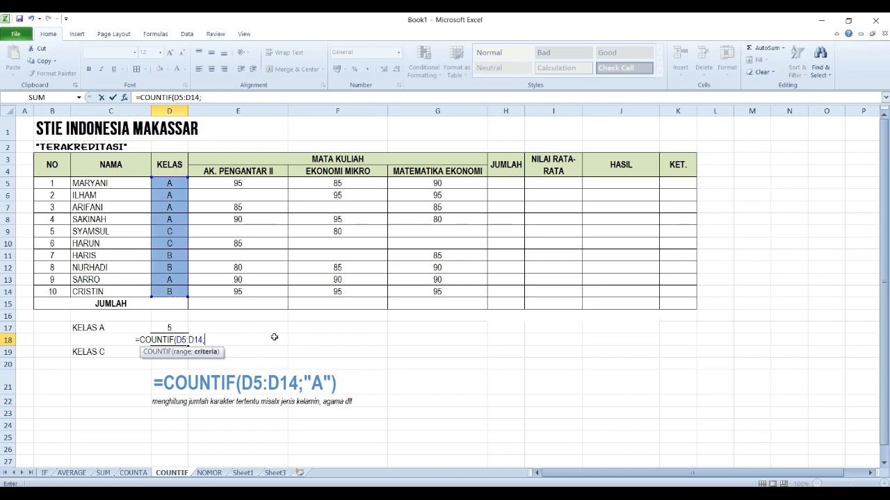
{"action": "type", "text": "\"B\""}
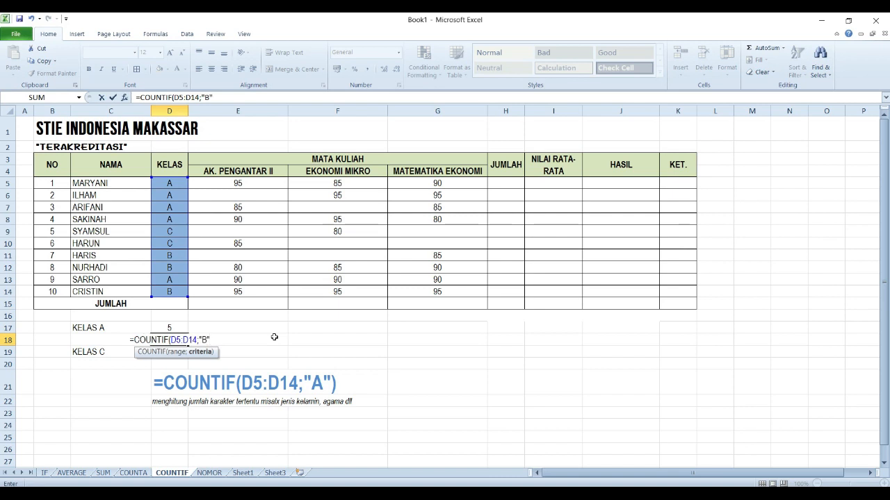
{"action": "type", "text": ")"}
{"action": "key", "text": "Return"}
{"action": "key", "text": "Up"}
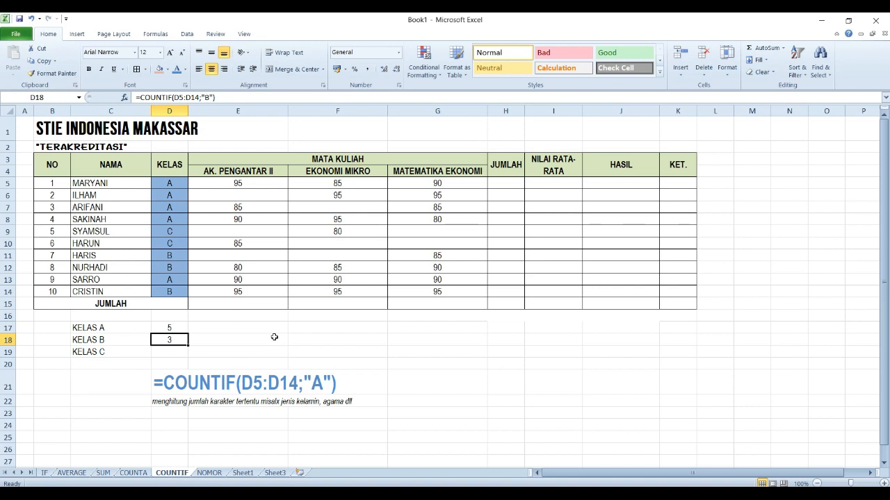
Copy the KELAS B count formula from D18 to D19 for KELAS C.
{"action": "key", "text": "shift+Left"}
{"action": "key", "text": "shift+Right"}
{"action": "key", "text": "ctrl+c"}
{"action": "key", "text": "Down"}
{"action": "key", "text": "Return"}
Correct the copied formula in D19 to =COUNTIF(D5:D14;"C").
{"action": "key", "text": "F2"}
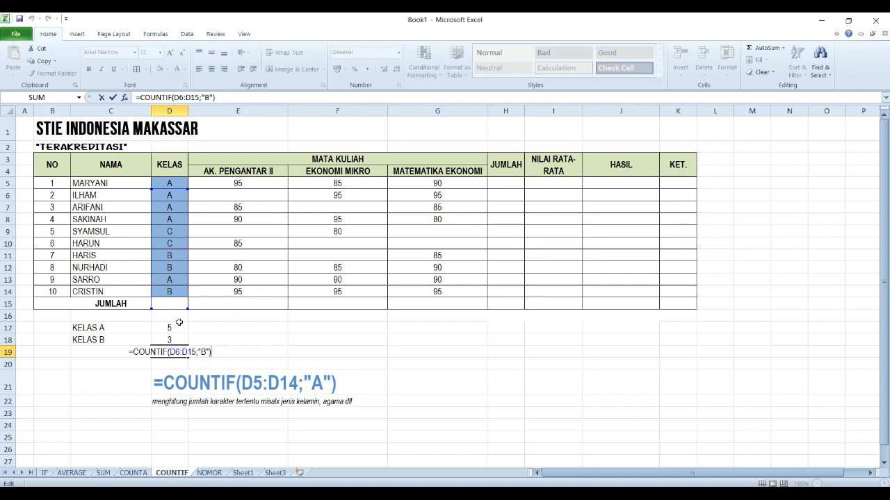
{"action": "left_click", "coordinate": [171, 352]}
{"action": "key", "text": "shift+Right"}
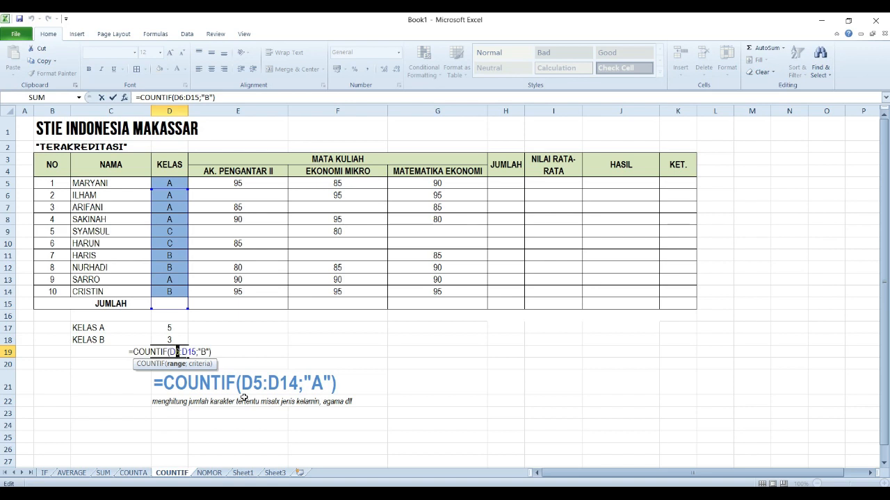
{"action": "type", "text": "5:D14"}
{"action": "key", "text": "Right"}
{"action": "key", "text": "Right"}
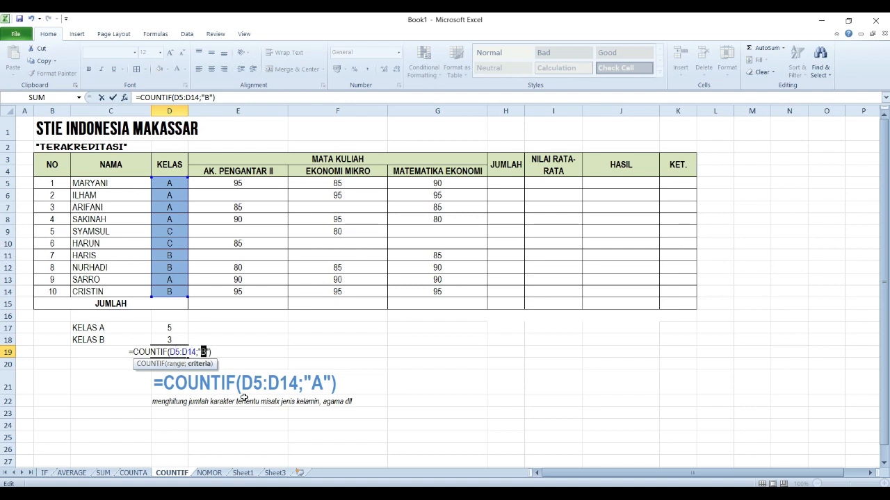
{"action": "type", "text": "C"}
{"action": "key", "text": "Return"}
{"action": "key", "text": "Up"}
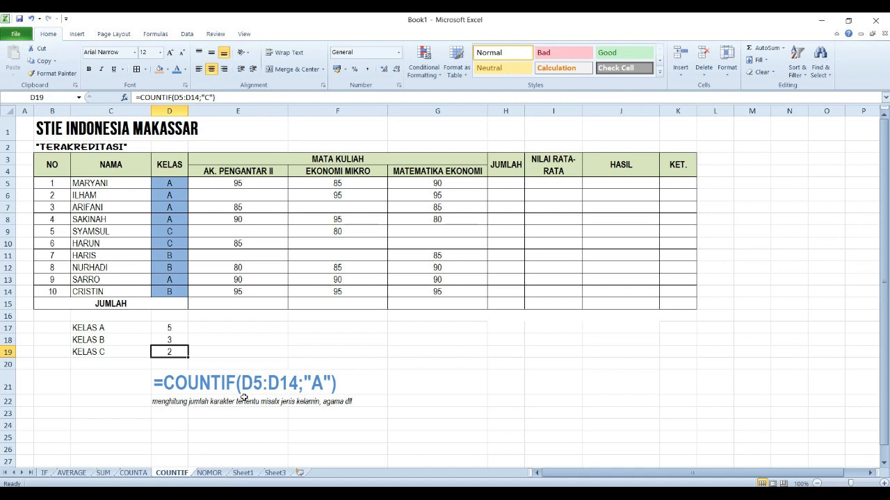
Add the label JUMLAH in C20, below KELAS C.
{"action": "key", "text": "Down"}
{"action": "key", "text": "Left"}
{"action": "type", "text": "JUMLAH"}
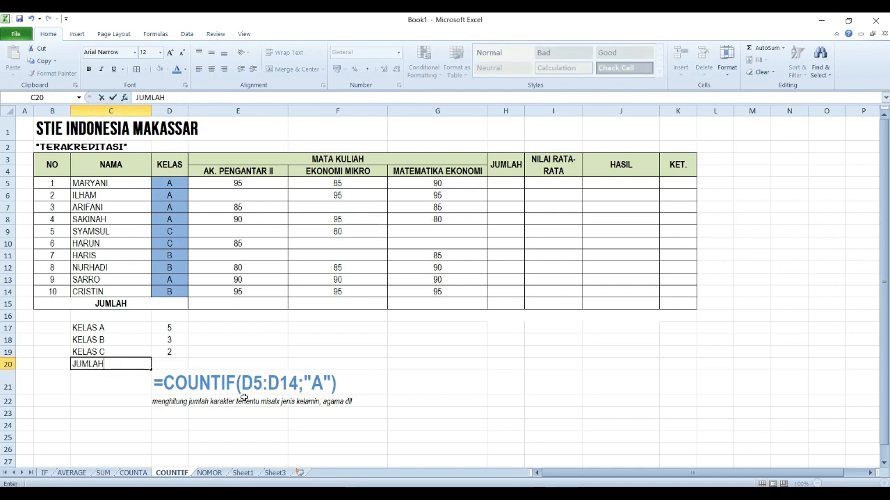
{"action": "key", "text": "Return"}
{"action": "key", "text": "Up"}
Total the class counts D17:D19 in D20 with AutoSum, and make the total bold and centred.
{"action": "key", "text": "Right"}
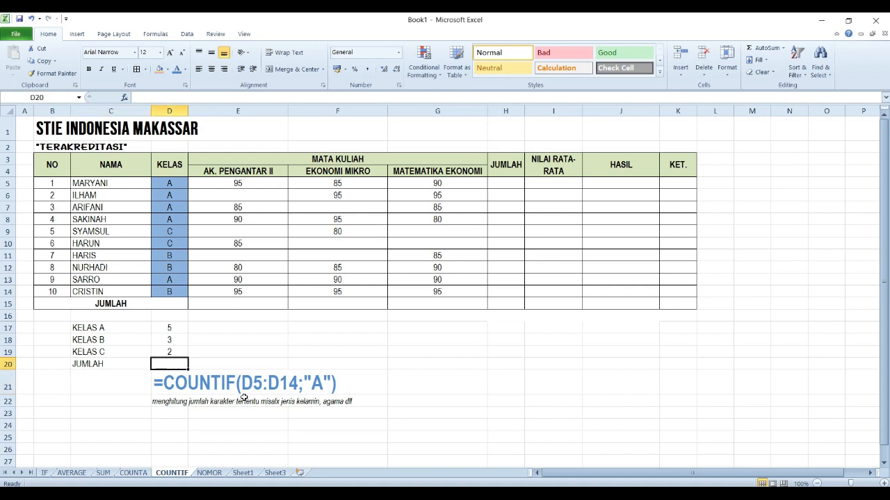
{"action": "left_click", "coordinate": [768, 48]}
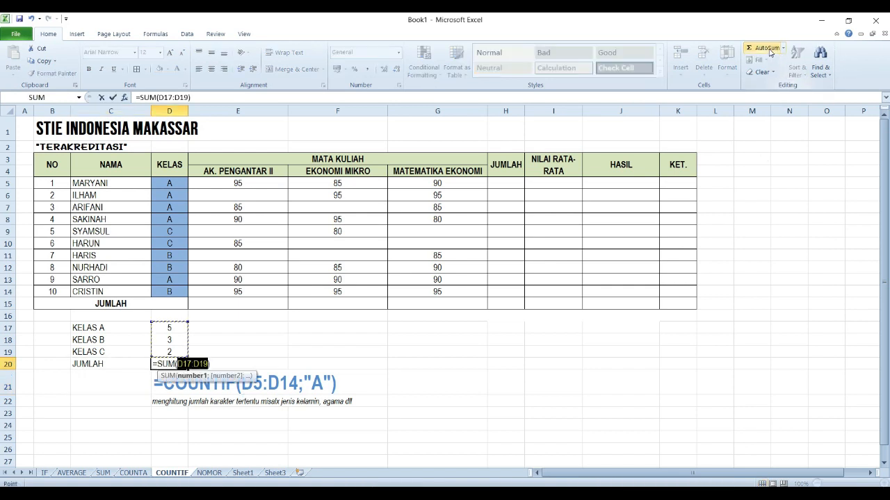
{"action": "left_click", "coordinate": [767, 48]}
{"action": "key", "text": "ctrl+b"}
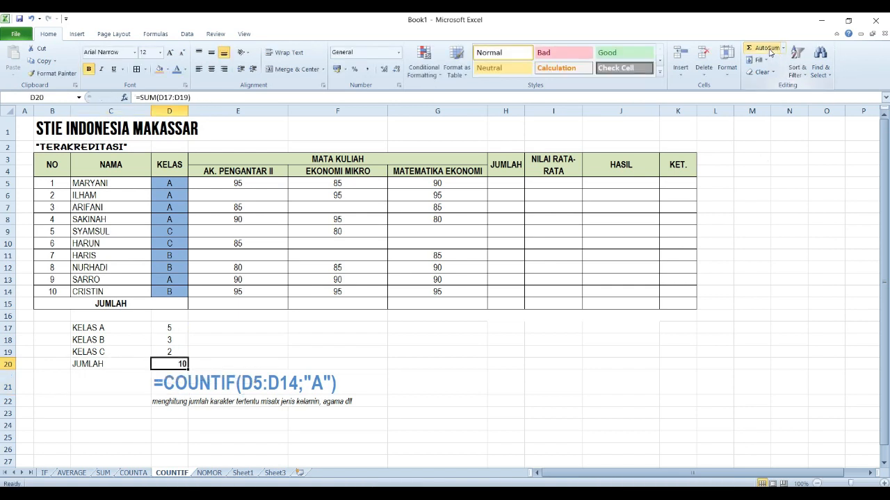
{"action": "left_click", "coordinate": [211, 69]}
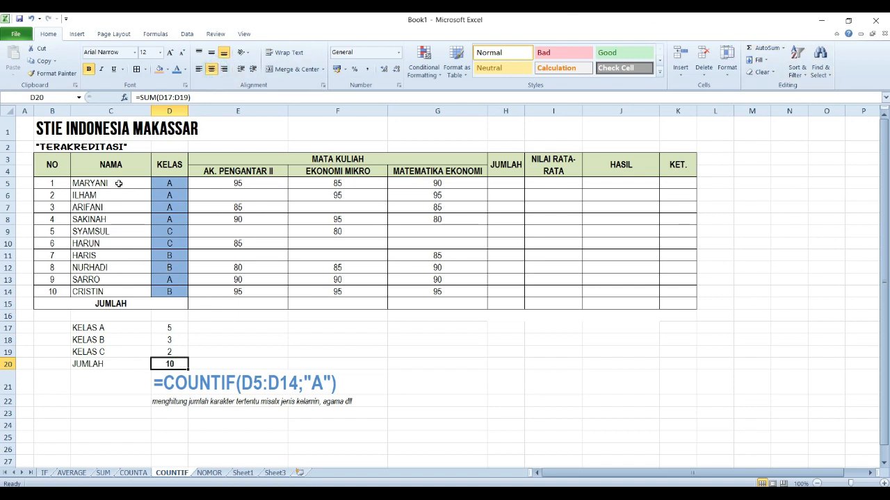
Review the KELAS A, B and C counts in D17:D19 and their total in D20.
{"action": "left_click", "coordinate": [167, 328]}
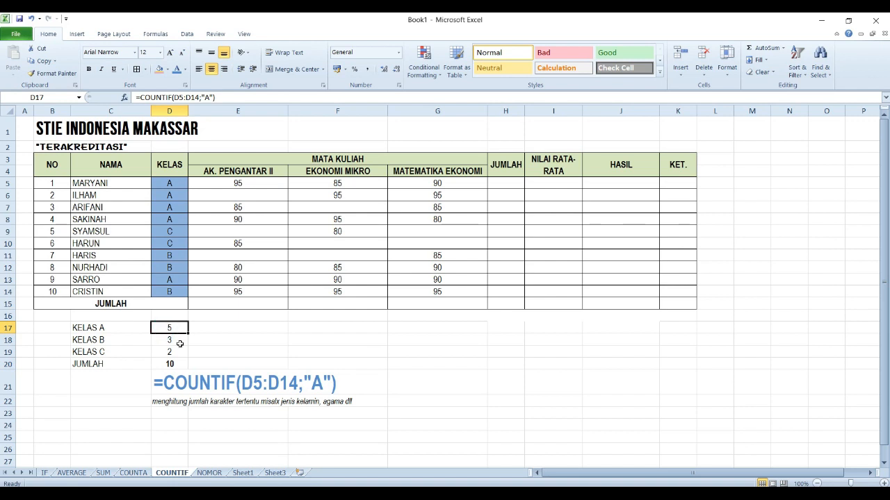
{"action": "left_click", "coordinate": [169, 340]}
{"action": "left_click", "coordinate": [169, 352]}
{"action": "left_click", "coordinate": [171, 363]}
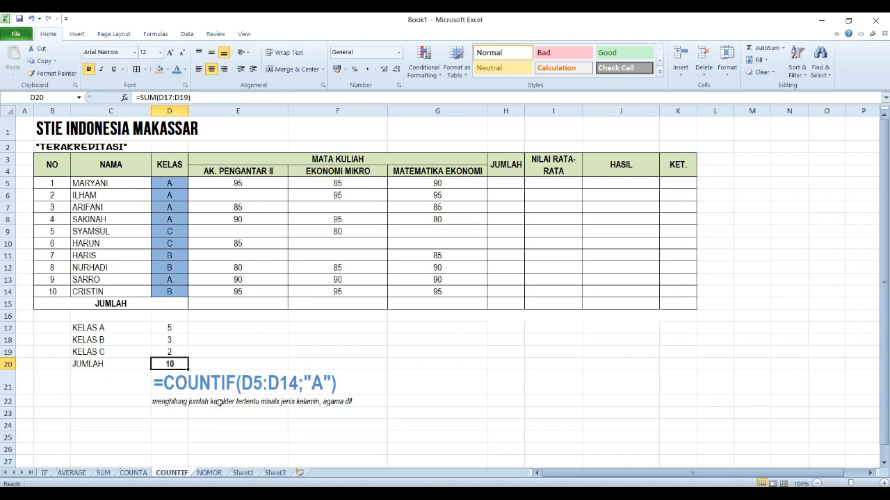
Open the COUNTA sheet and examine the filled and empty scores in the three MATA KULIAH columns.
{"action": "left_click", "coordinate": [136, 472]}
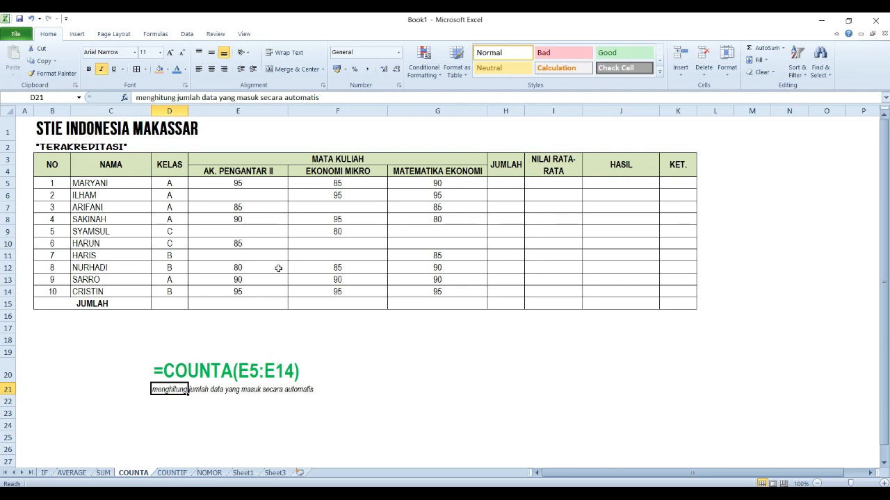
{"action": "left_click", "coordinate": [302, 162]}
{"action": "left_click", "coordinate": [276, 171]}
{"action": "left_click_drag", "start_coordinate": [269, 186], "coordinate": [238, 292]}
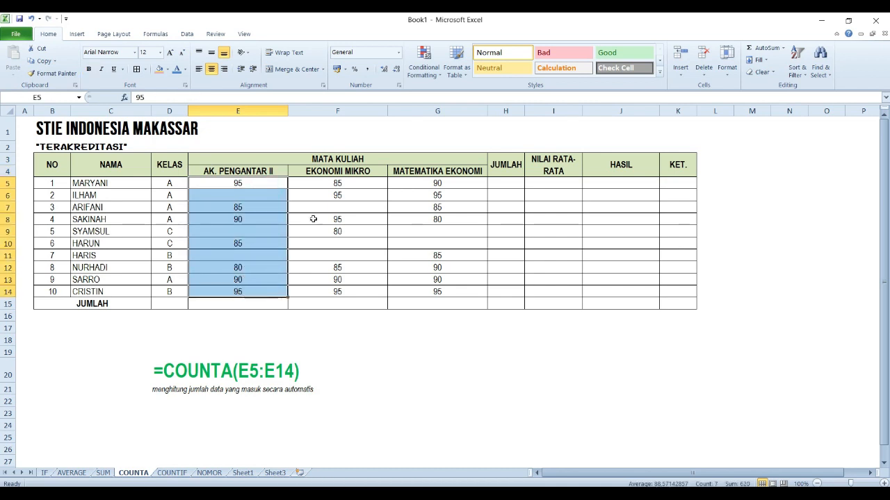
{"action": "left_click_drag", "start_coordinate": [342, 182], "coordinate": [337, 292]}
{"action": "left_click_drag", "start_coordinate": [461, 184], "coordinate": [438, 293]}
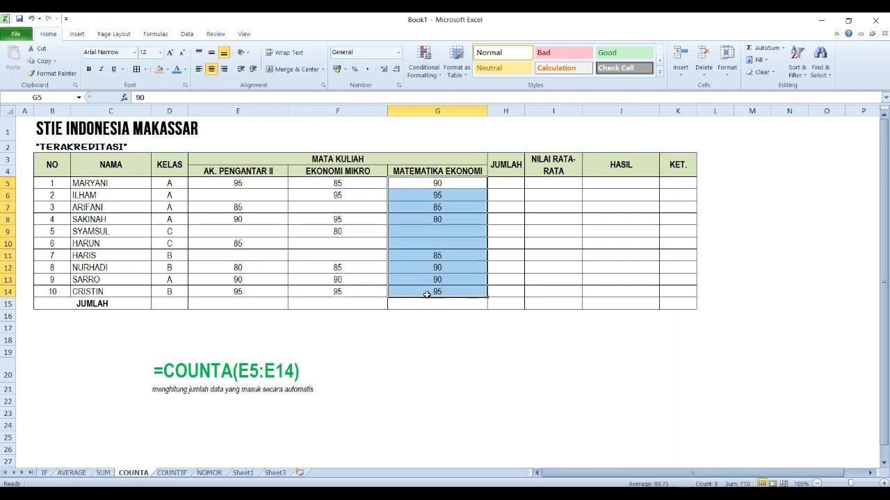
{"action": "left_click", "coordinate": [263, 252]}
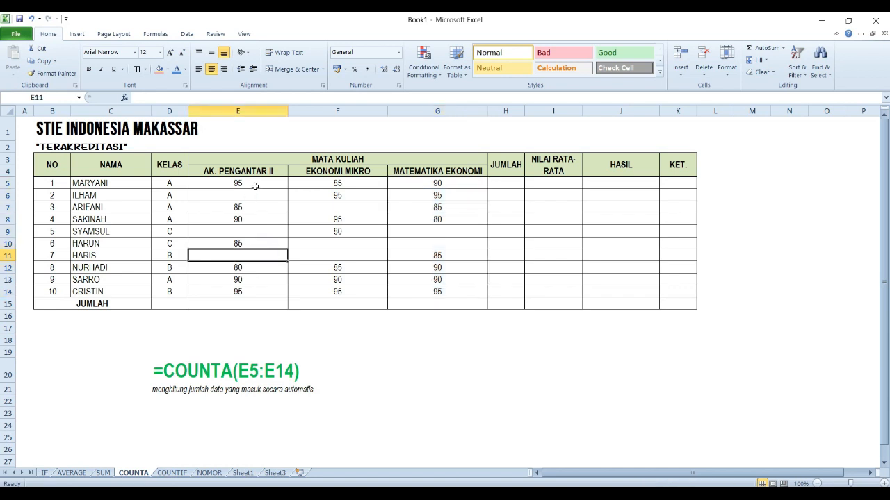
Select the student scores in rows 5 to 14 of each MATA KULIAH column in turn to examine the ranges to count.
{"action": "left_click_drag", "start_coordinate": [255, 184], "coordinate": [244, 293]}
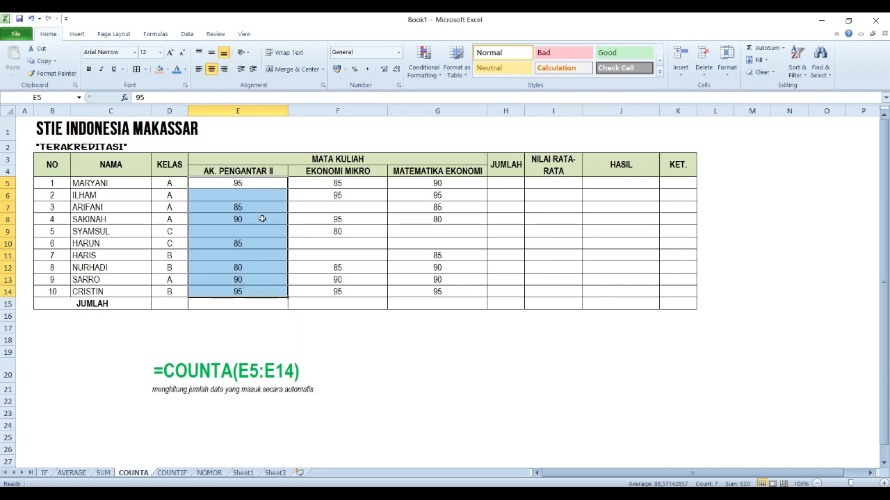
{"action": "left_click_drag", "start_coordinate": [263, 184], "coordinate": [254, 284]}
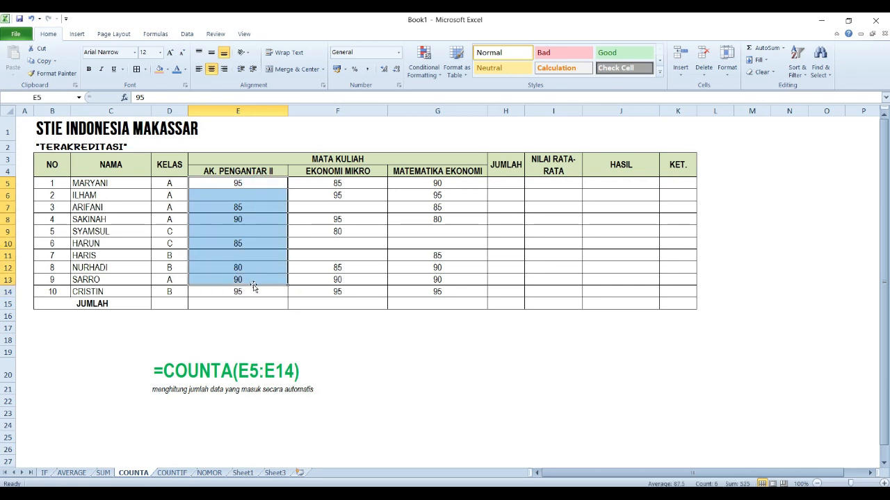
{"action": "left_click_drag", "start_coordinate": [354, 181], "coordinate": [341, 292]}
{"action": "left_click_drag", "start_coordinate": [457, 184], "coordinate": [436, 293]}
Count the entered AK. PENGANTAR II scores in the JUMLAH row, cell E15, with =COUNTA(E5:E14).
{"action": "left_click", "coordinate": [233, 304]}
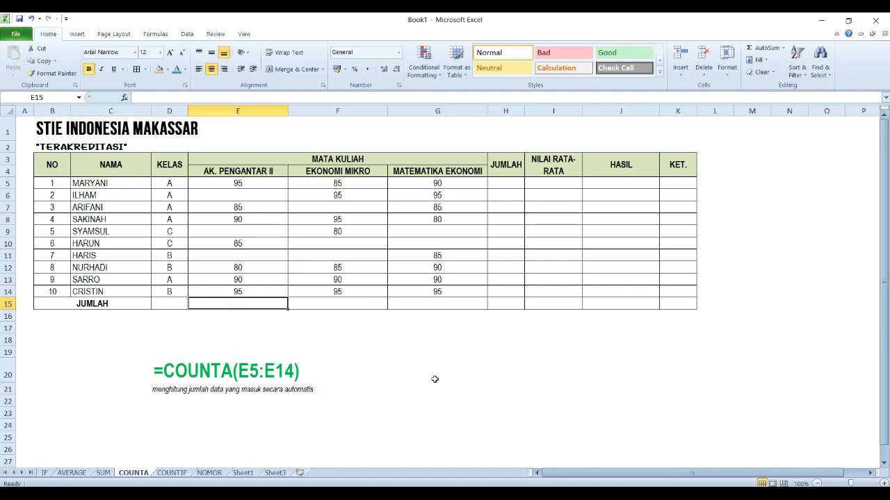
{"action": "type", "text": "=OUNT"}
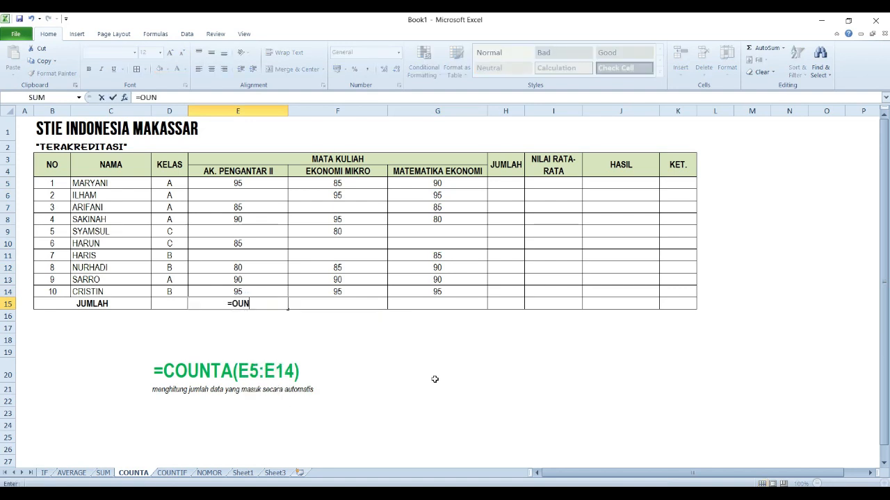
{"action": "key", "text": "BackSpace"}
{"action": "key", "text": "BackSpace"}
{"action": "key", "text": "BackSpace"}
{"action": "key", "text": "BackSpace"}
{"action": "type", "text": "CO"}
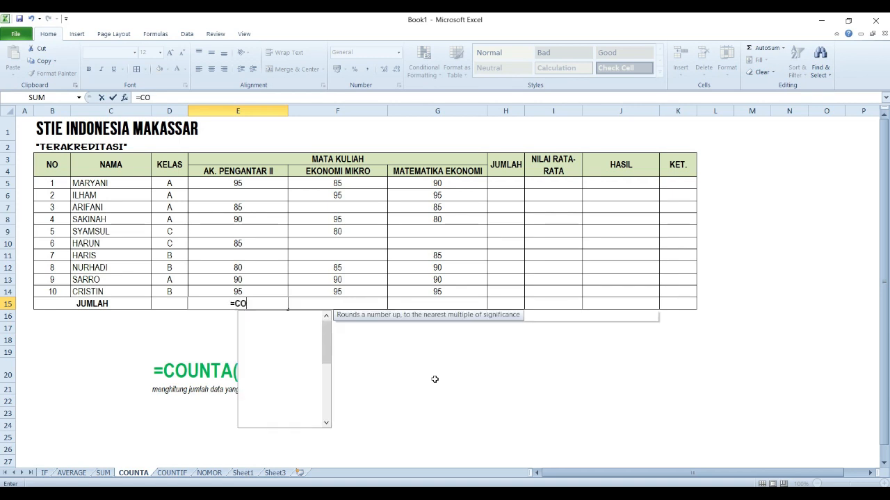
{"action": "type", "text": "UNTA"}
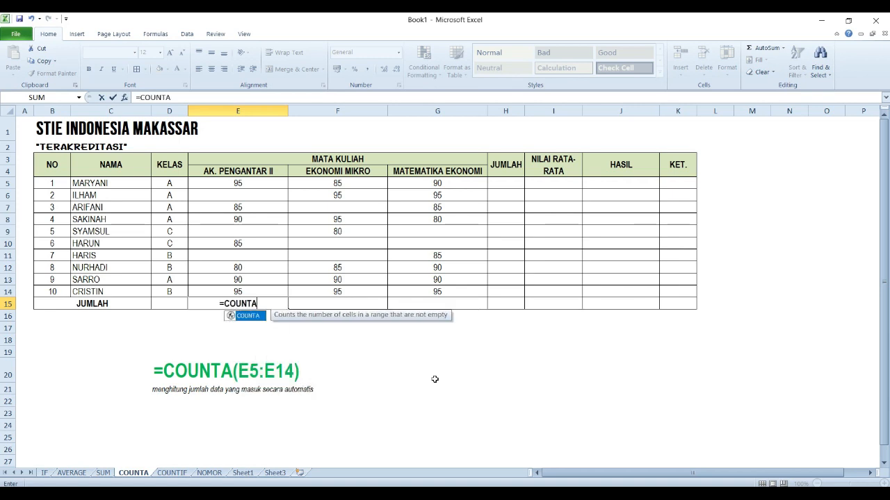
{"action": "type", "text": "("}
{"action": "left_click_drag", "start_coordinate": [261, 184], "coordinate": [254, 287]}
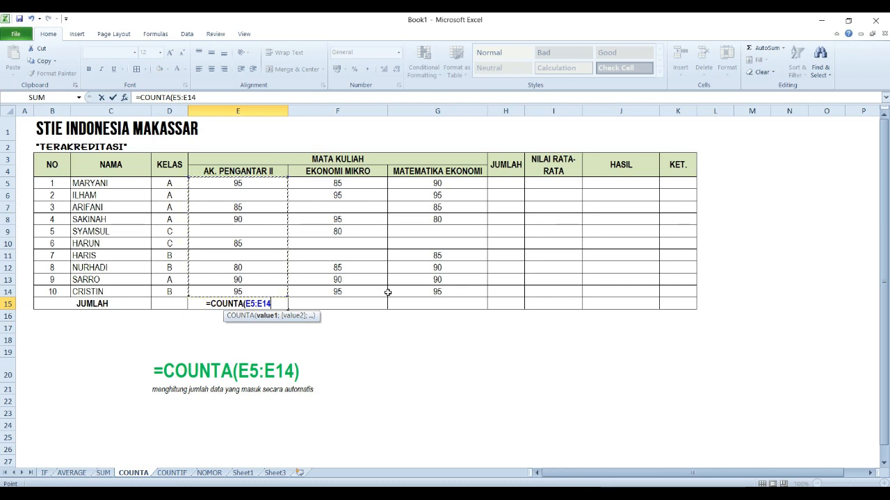
{"action": "type", "text": ")"}
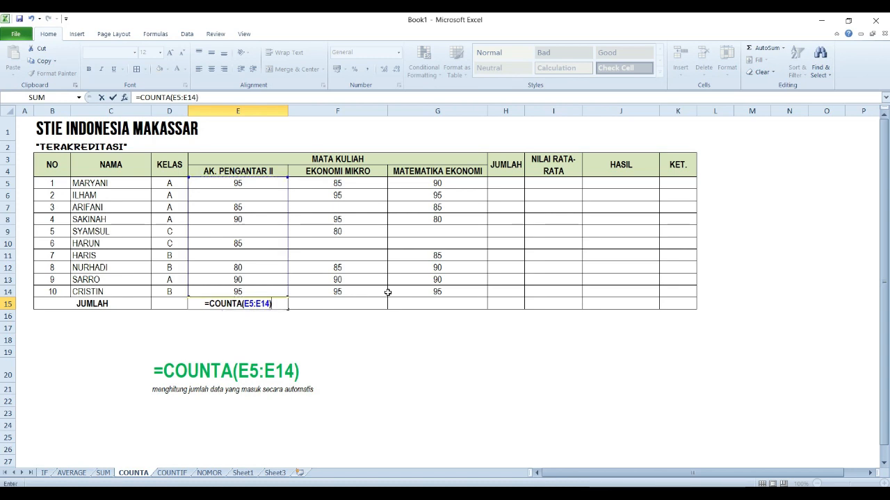
{"action": "key", "text": "BackSpace"}
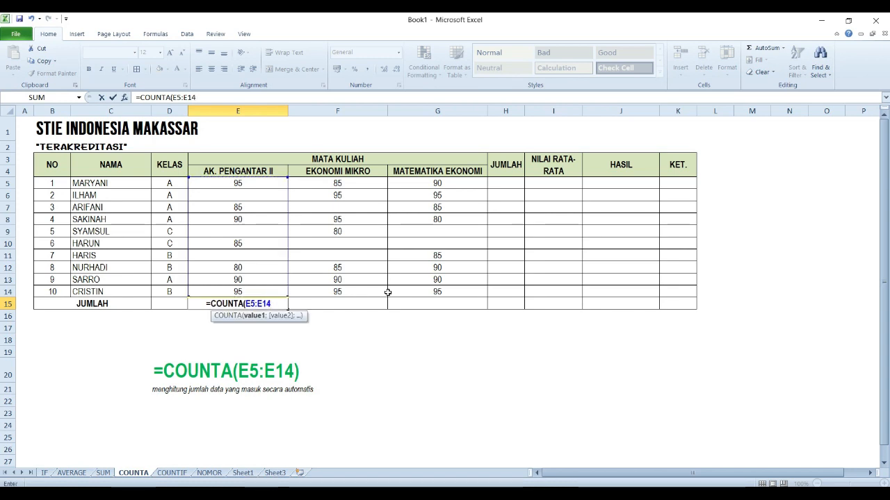
{"action": "key", "text": "ctrl+Return"}
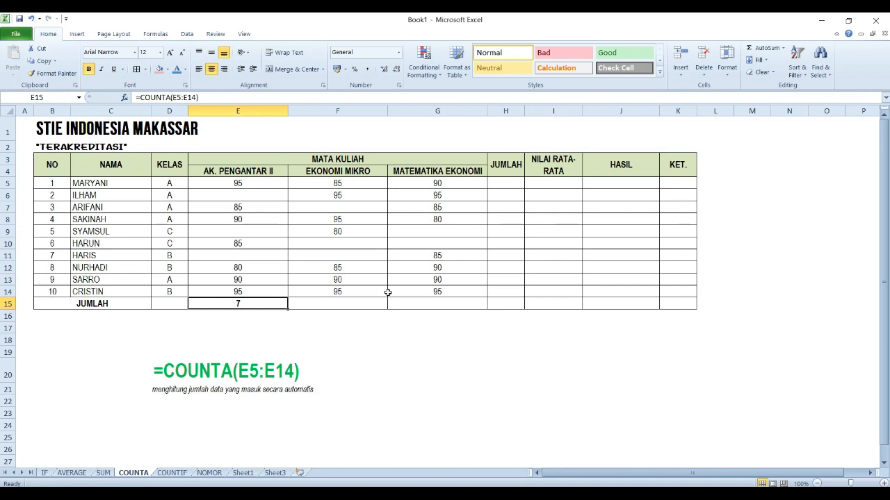
Copy the COUNTA formula from E15 to F15:G15 for the EKONOMI MIKRO and MATEMATIKA EKONOMI columns.
{"action": "key", "text": "ctrl+c"}
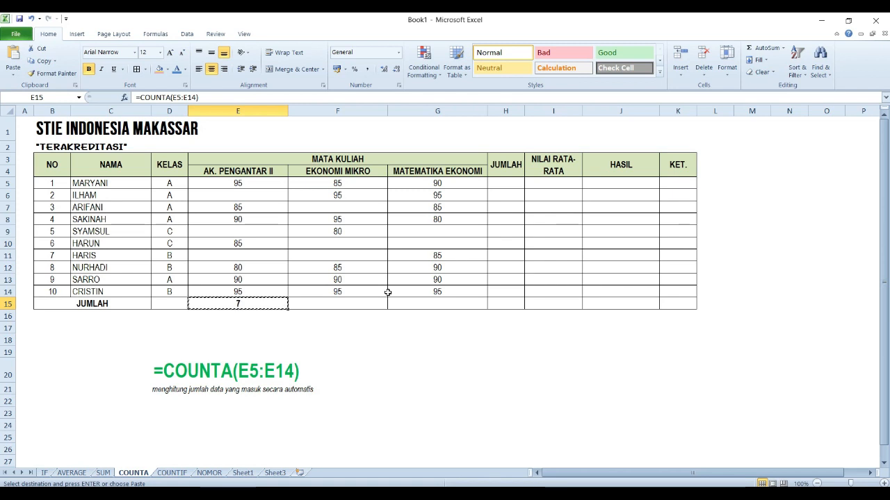
{"action": "key", "text": "Right"}
{"action": "key", "text": "shift+Right"}
{"action": "key", "text": "Return"}
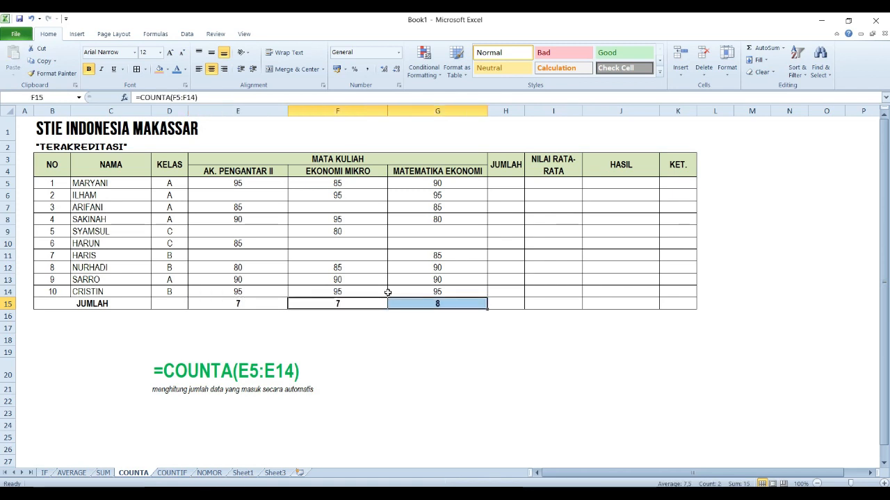
Clear the EKONOMI MIKRO score in F12 to test the count in F15, and undo the deletion.
{"action": "key", "text": "Up"}
{"action": "key", "text": "Up"}
{"action": "key", "text": "Up"}
{"action": "key", "text": "Delete"}
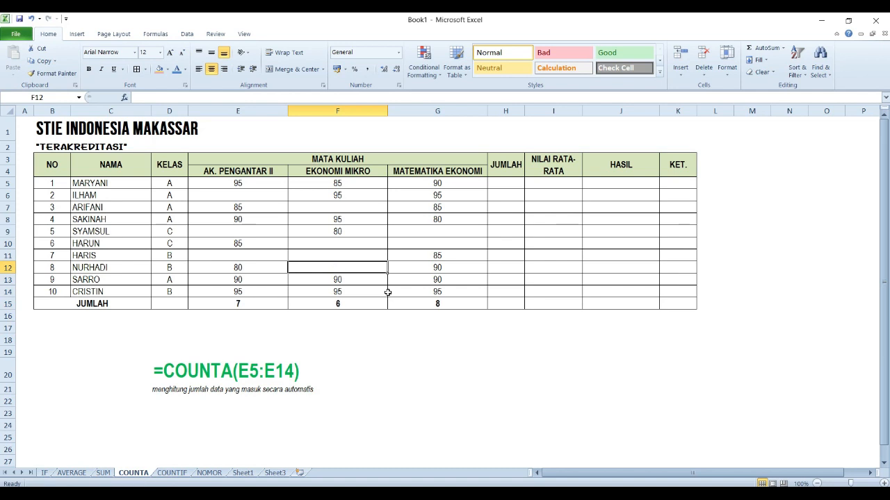
{"action": "key", "text": "ctrl+z"}
{"action": "key", "text": "Down"}
{"action": "key", "text": "Down"}
{"action": "key", "text": "Down"}
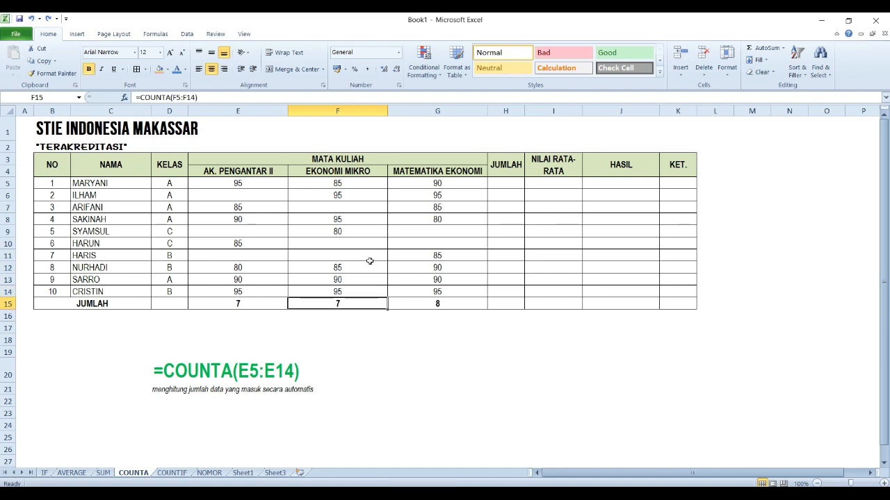
On the SUM sheet, total the AK. PENGANTAR II scores in E15 with =SUM(E5:E14) and make the total bold.
{"action": "left_click", "coordinate": [103, 473]}
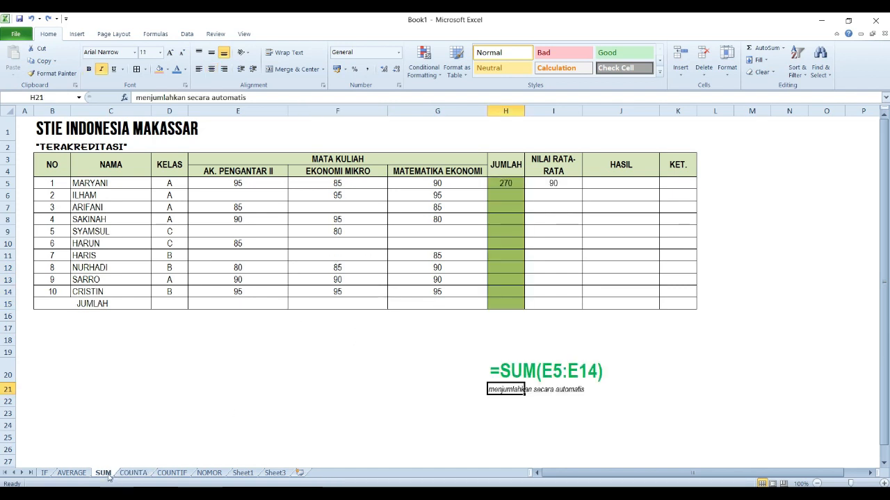
{"action": "left_click", "coordinate": [266, 305]}
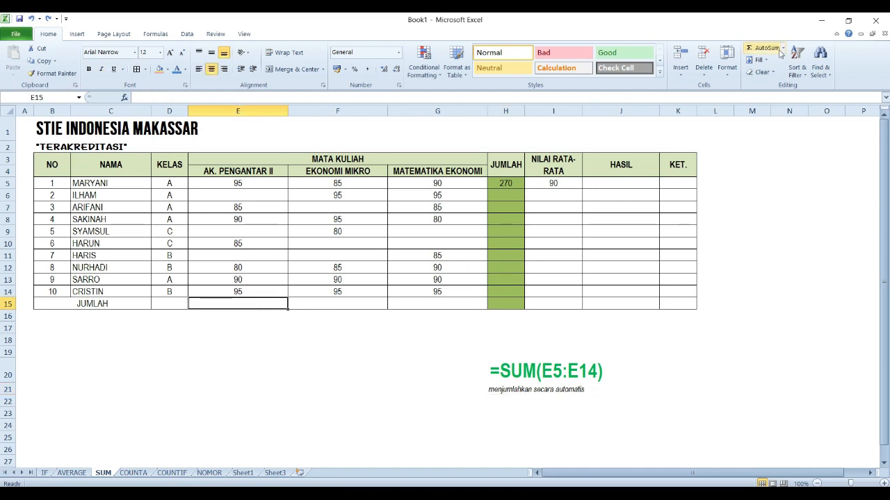
{"action": "left_click", "coordinate": [751, 48]}
{"action": "key", "text": "Escape"}
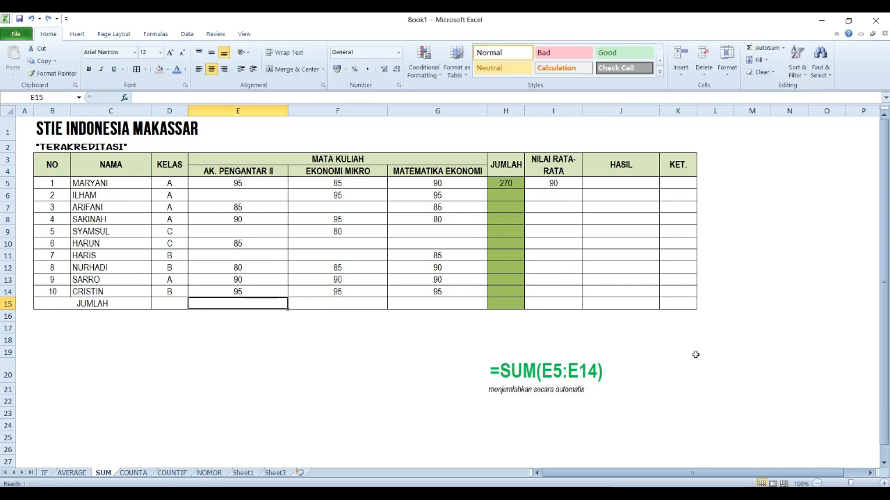
{"action": "type", "text": "=SUM"}
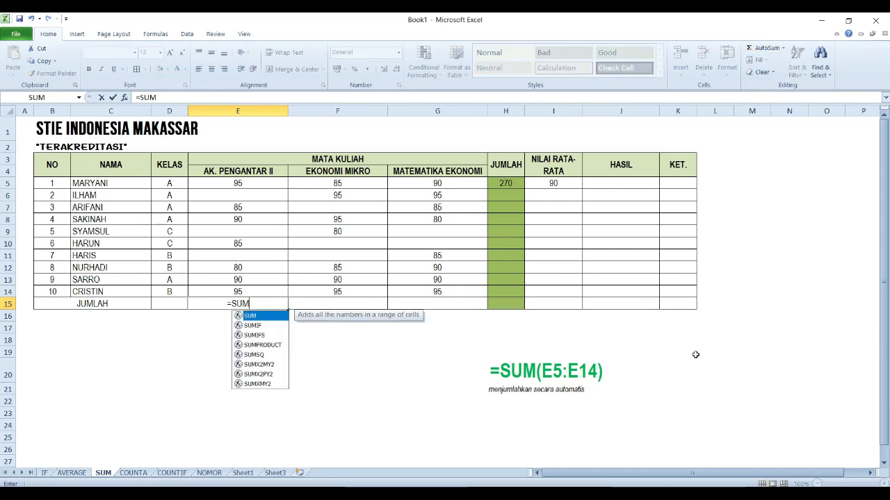
{"action": "type", "text": "("}
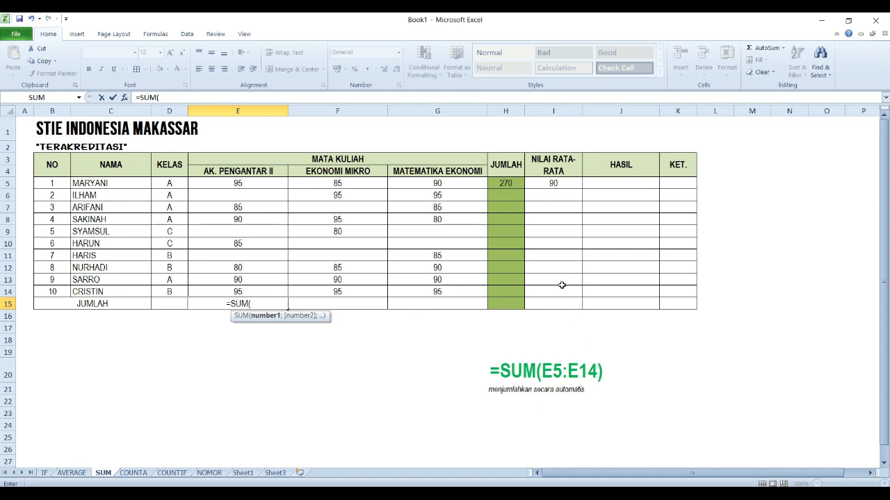
{"action": "left_click_drag", "start_coordinate": [274, 184], "coordinate": [291, 291]}
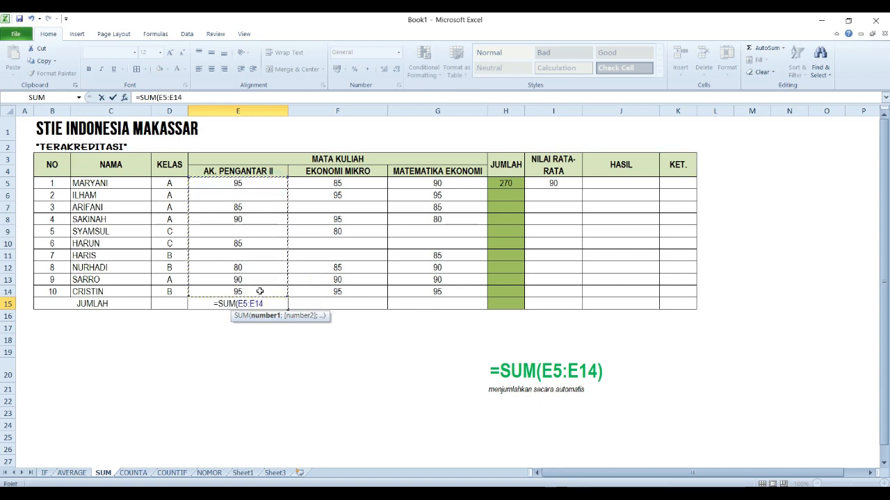
{"action": "key", "text": "Return"}
{"action": "key", "text": "Up"}
{"action": "key", "text": "ctrl+b"}
{"action": "key", "text": "Right"}
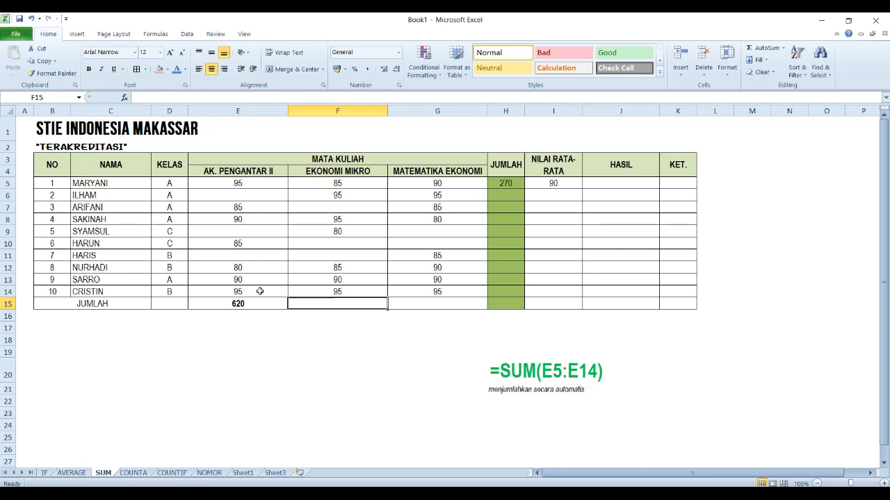
Total the EKONOMI MIKRO scores F5:F14 in F15 with AutoSum, and copy the formula to G15.
{"action": "left_click", "coordinate": [764, 50]}
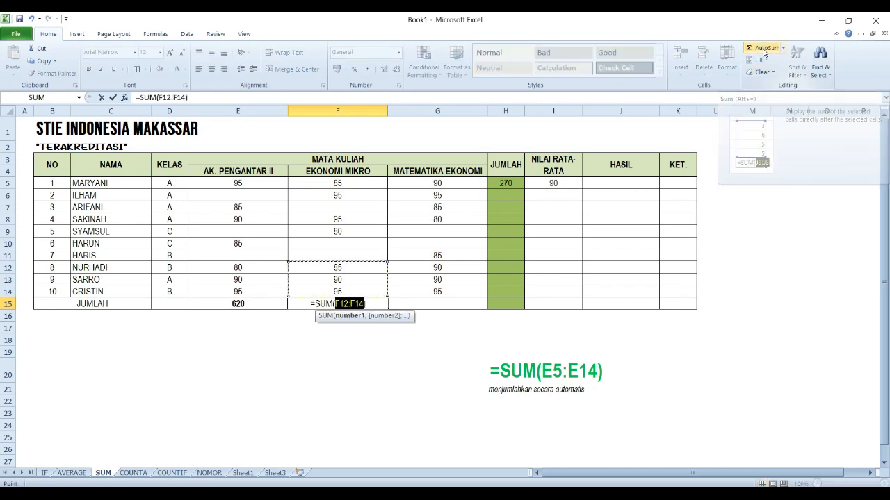
{"action": "left_click_drag", "start_coordinate": [346, 185], "coordinate": [340, 292]}
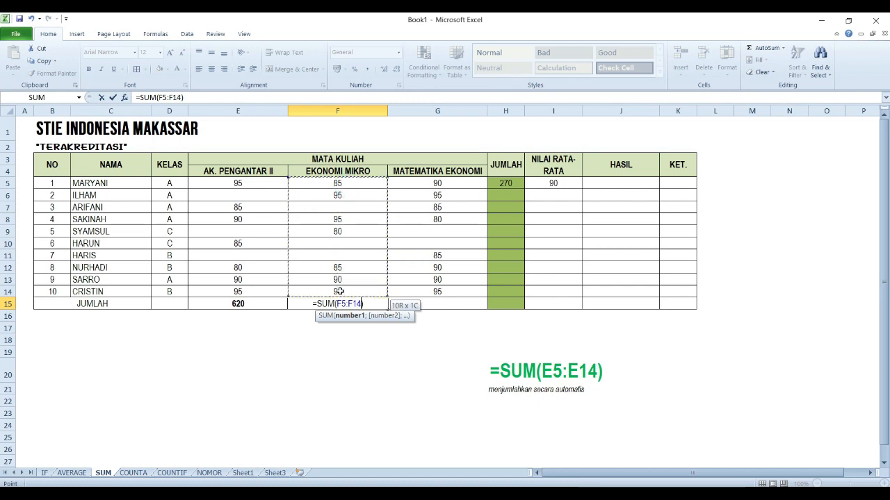
{"action": "key", "text": "Return"}
{"action": "key", "text": "Up"}
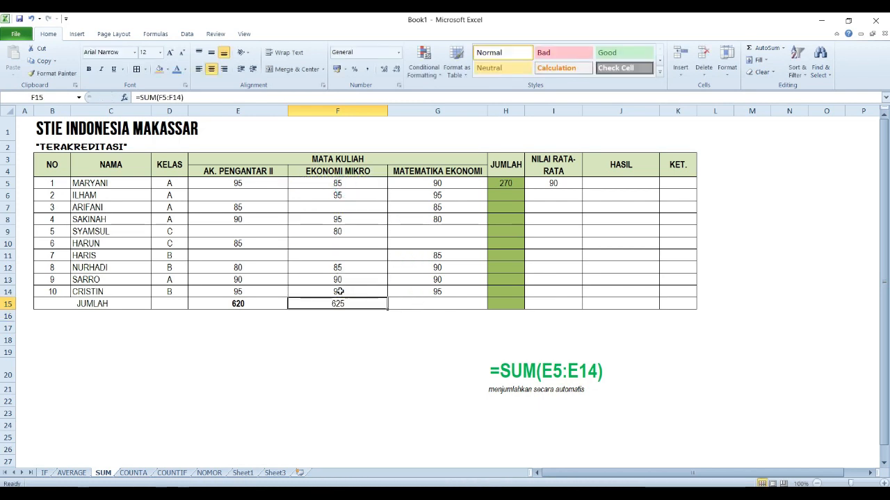
{"action": "key", "text": "ctrl+c"}
{"action": "key", "text": "Right"}
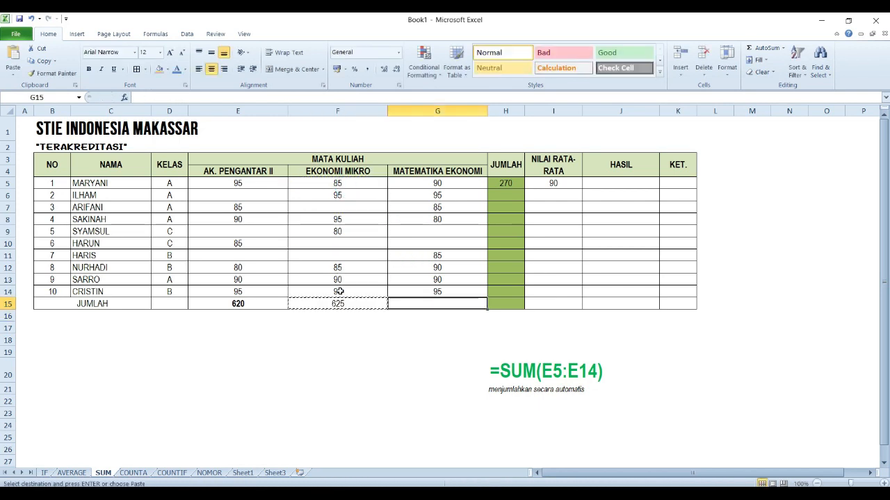
{"action": "key", "text": "ctrl+v"}
{"action": "key", "text": "Escape"}
Total the first student's three scores E5:G5 in the JUMLAH cell H5 with AutoSum.
{"action": "key", "text": "Right"}
{"action": "key", "text": "Up"}
{"action": "key", "text": "Up"}
{"action": "key", "text": "Up"}
{"action": "key", "text": "Up"}
{"action": "key", "text": "Up"}
{"action": "key", "text": "Up"}
{"action": "key", "text": "Up"}
{"action": "key", "text": "Up"}
{"action": "key", "text": "Up"}
{"action": "key", "text": "Up"}
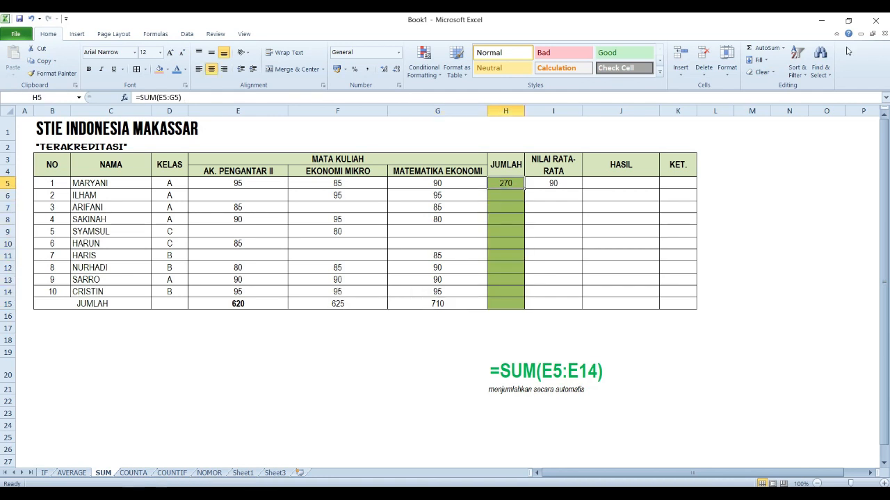
{"action": "left_click", "coordinate": [765, 49]}
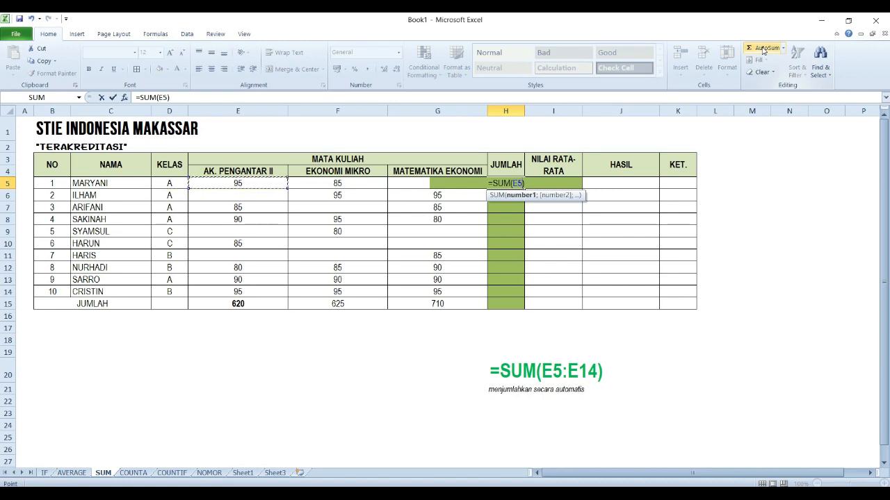
{"action": "key", "text": "Return"}
{"action": "key", "text": "Up"}
Copy the row total formula from H5 down to the other students in H6:H14.
{"action": "key", "text": "ctrl+c"}
{"action": "key", "text": "Down"}
{"action": "key", "text": "shift+Down"}
{"action": "key", "text": "shift+Down"}
{"action": "key", "text": "shift+Down"}
{"action": "key", "text": "shift+Down"}
{"action": "key", "text": "shift+Down"}
{"action": "key", "text": "shift+Down"}
{"action": "key", "text": "shift+Down"}
{"action": "key", "text": "shift+Down"}
{"action": "key", "text": "shift+Down"}
{"action": "key", "text": "shift+Up"}
Copy the column total formula from G15 to H15 to sum the JUMLAH column H5:H14.
{"action": "key", "text": "Down"}
{"action": "key", "text": "Down"}
{"action": "key", "text": "Down"}
{"action": "key", "text": "Down"}
{"action": "key", "text": "Down"}
{"action": "key", "text": "Down"}
{"action": "key", "text": "Down"}
{"action": "key", "text": "Down"}
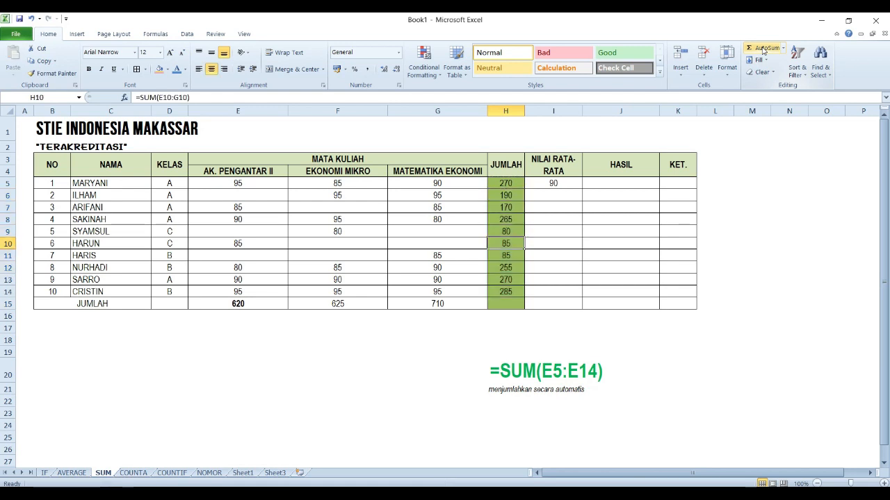
{"action": "key", "text": "Left"}
{"action": "key", "text": "ctrl+c"}
{"action": "key", "text": "Right"}
{"action": "key", "text": "Return"}
{"action": "key", "text": "Down"}
{"action": "key", "text": "Up"}
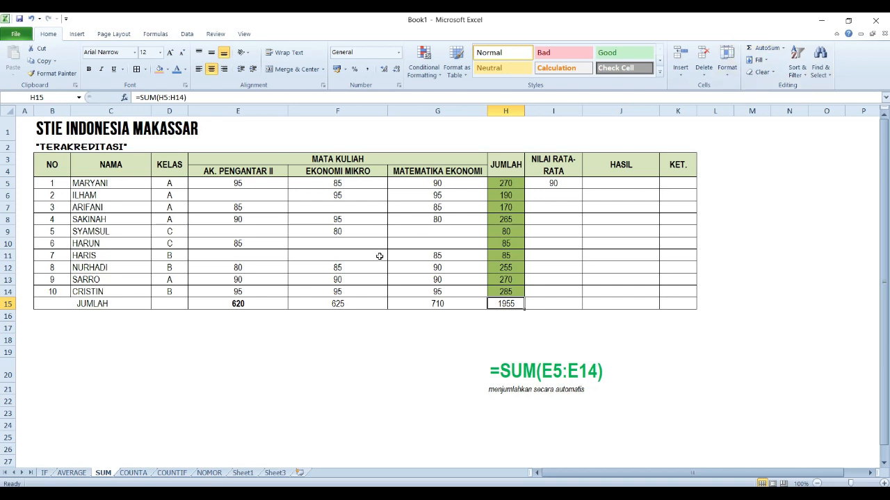
Open the AVERAGE sheet and clear the first student's existing NILAI RATA-RATA formula in I5.
{"action": "left_click", "coordinate": [84, 474]}
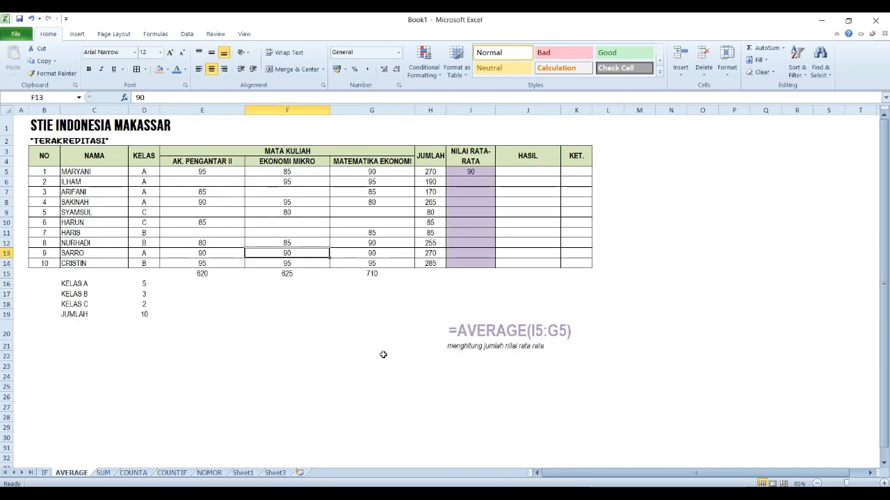
{"action": "left_click", "coordinate": [324, 297]}
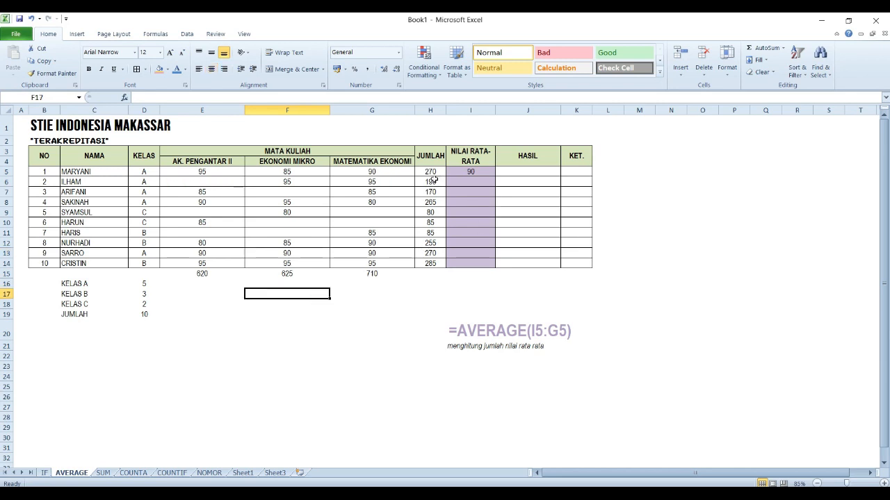
{"action": "left_click", "coordinate": [471, 171]}
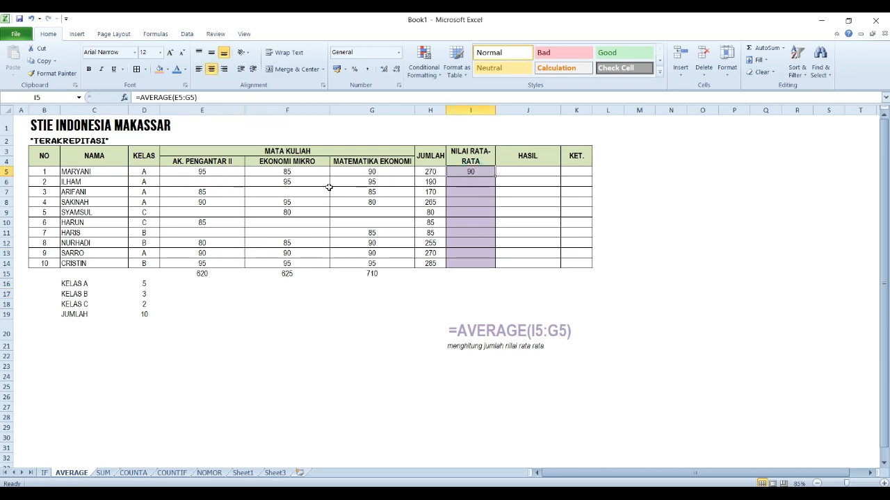
{"action": "left_click", "coordinate": [98, 174]}
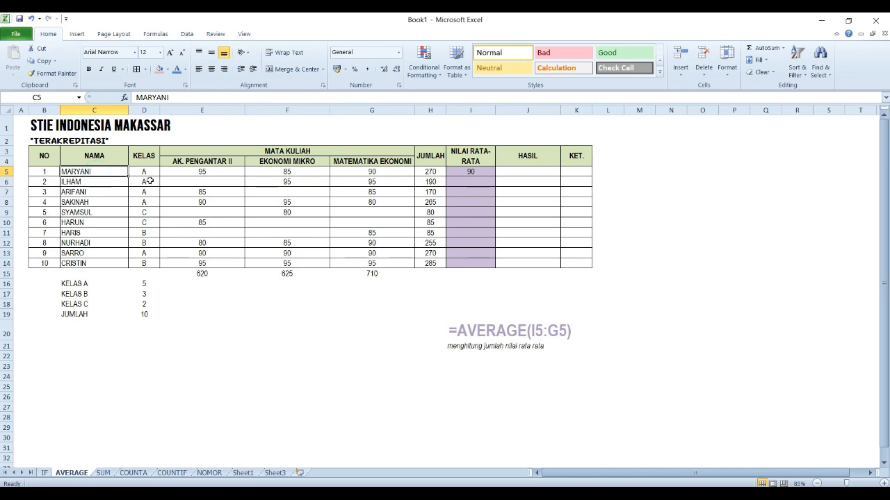
{"action": "left_click", "coordinate": [478, 174]}
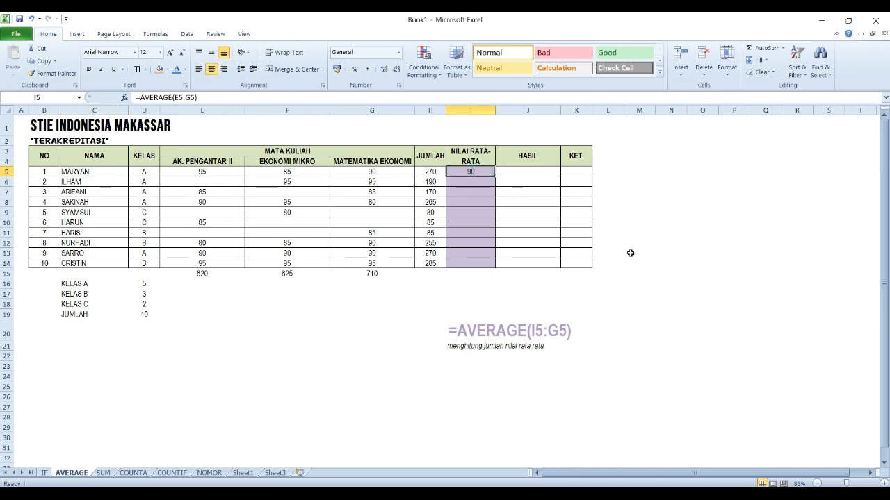
{"action": "key", "text": "Delete"}
Examine the first student's JUMLAH in H5 and the scores beside it in the MATA KULIAH columns.
{"action": "key", "text": "Left"}
{"action": "key", "text": "Right"}
{"action": "key", "text": "Left"}
{"action": "key", "text": "Down"}
{"action": "key", "text": "Up"}
{"action": "key", "text": "Up"}
{"action": "key", "text": "Down"}
{"action": "key", "text": "Down"}
{"action": "key", "text": "Up"}
{"action": "key", "text": "Left"}
{"action": "key", "text": "Left"}
{"action": "key", "text": "Left"}
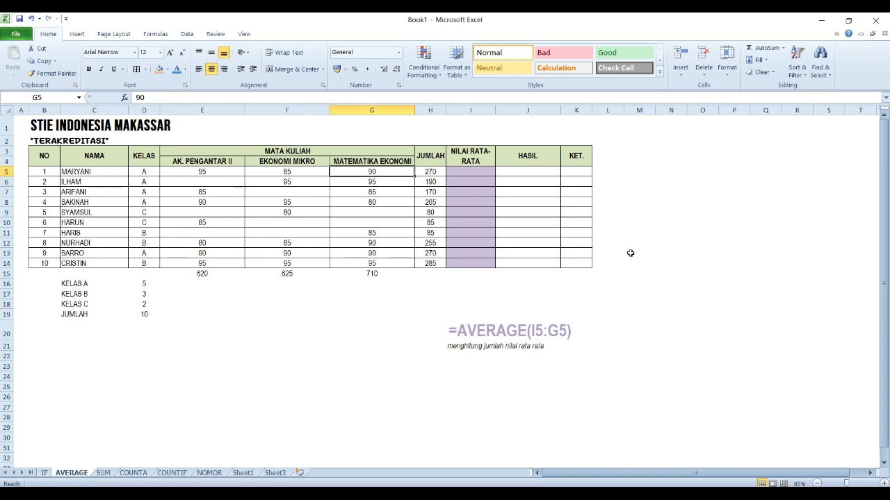
Enter the formula =H5/3 in I5 to calculate the first student's NILAI RATA-RATA from JUMLAH.
{"action": "key", "text": "Right"}
{"action": "key", "text": "Right"}
{"action": "key", "text": "Right"}
{"action": "key", "text": "Right"}
{"action": "type", "text": "="}
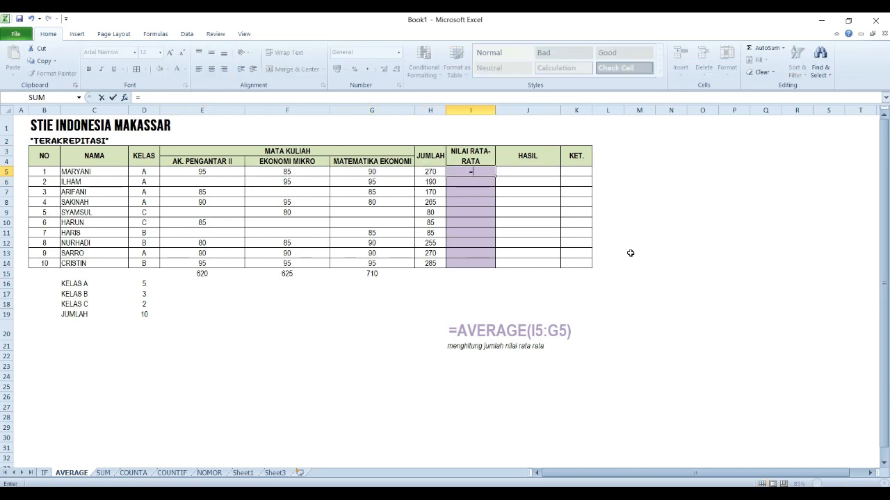
{"action": "key", "text": "Left"}
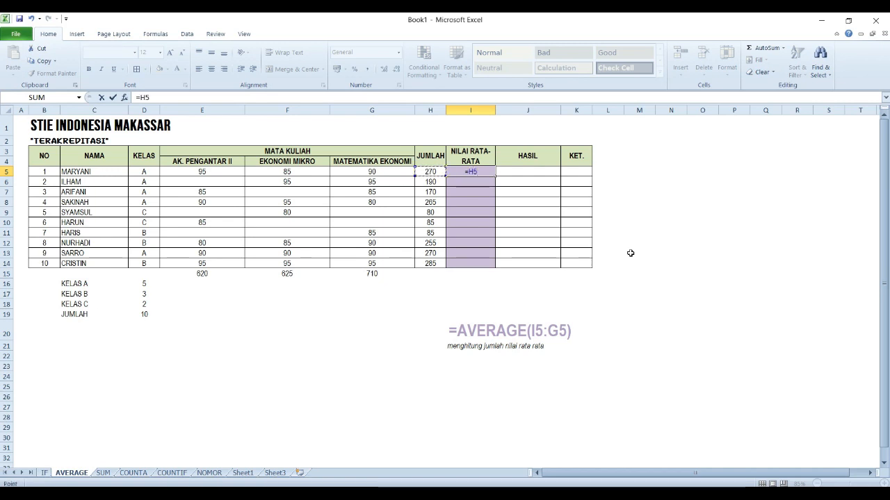
{"action": "type", "text": "/3"}
{"action": "key", "text": "Return"}
Copy the division formula from I5 down to the other students in I6:I14.
{"action": "key", "text": "Up"}
{"action": "key", "text": "ctrl+c"}
{"action": "key", "text": "Down"}
{"action": "key", "text": "shift+Down"}
{"action": "key", "text": "shift+Down"}
{"action": "key", "text": "shift+Down"}
{"action": "key", "text": "shift+Down"}
{"action": "key", "text": "shift+Down"}
{"action": "key", "text": "shift+Down"}
{"action": "key", "text": "shift+Down"}
{"action": "key", "text": "shift+Down"}
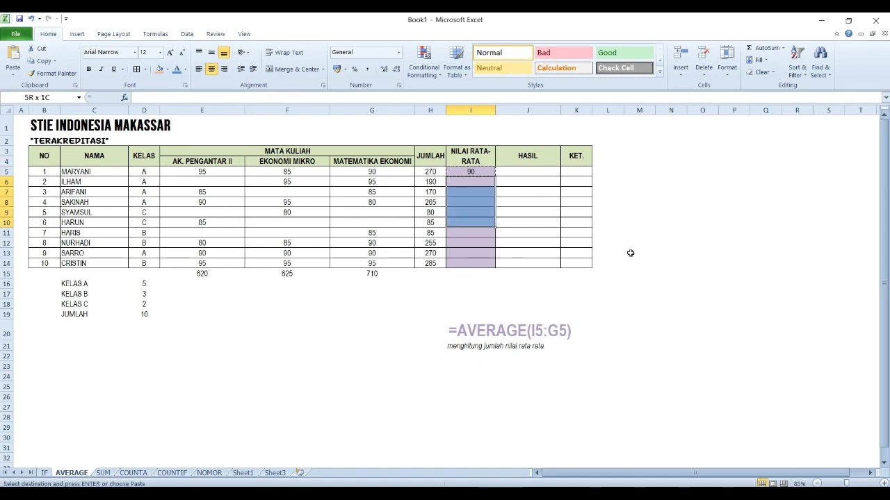
{"action": "key", "text": "ctrl+v"}
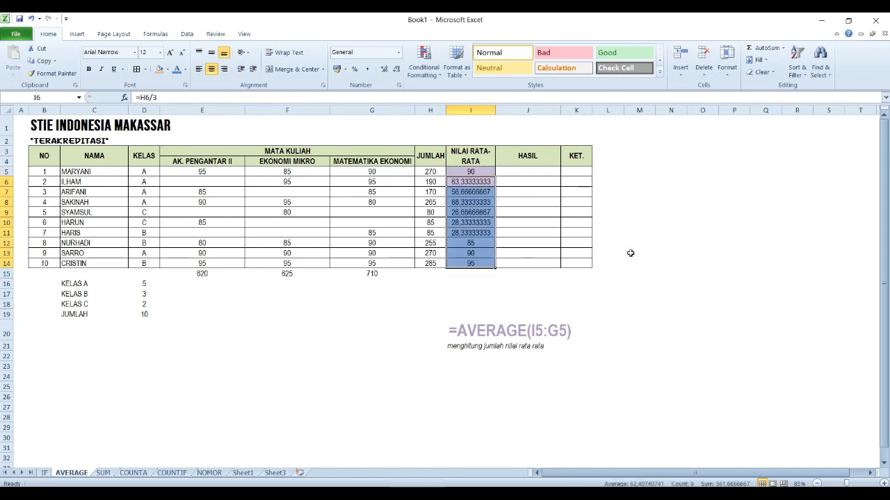
Undo the formulas pasted into I6:I14 and clear the division formula from I5.
{"action": "key", "text": "ctrl+z"}
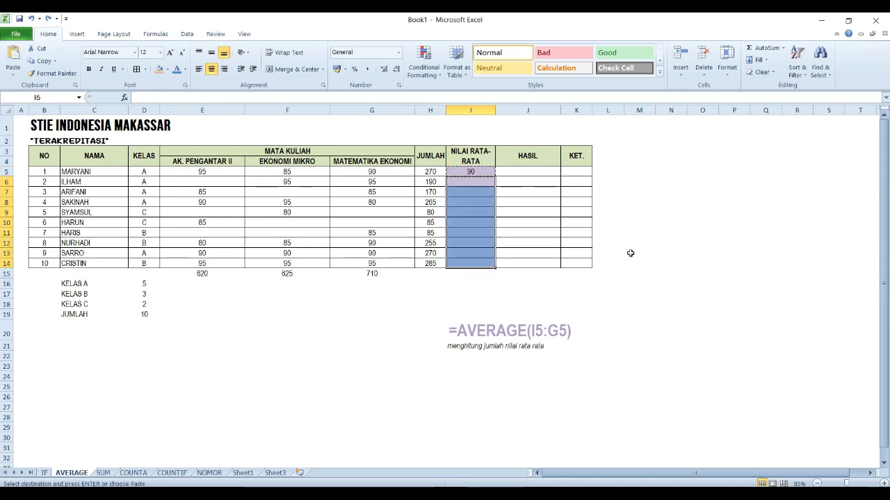
{"action": "key", "text": "Escape"}
{"action": "key", "text": "Up"}
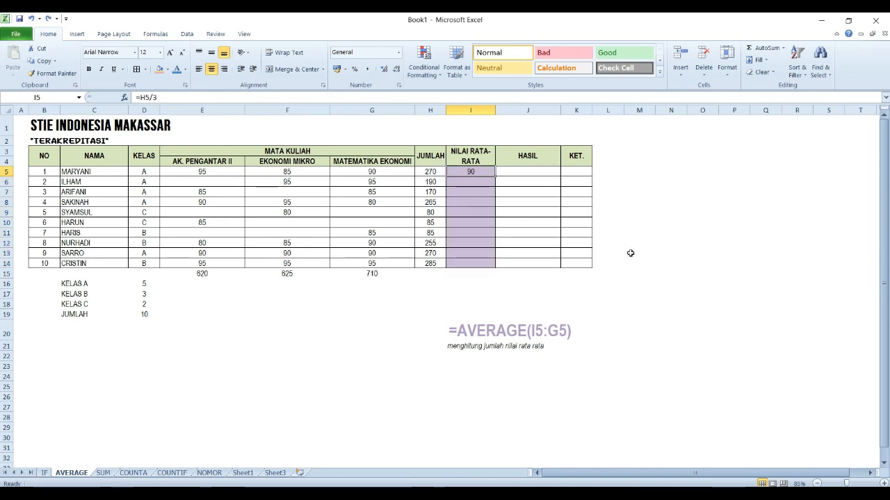
{"action": "key", "text": "Delete"}
{"action": "key", "text": "Down"}
{"action": "key", "text": "Down"}
{"action": "key", "text": "Down"}
{"action": "key", "text": "Down"}
{"action": "key", "text": "Down"}
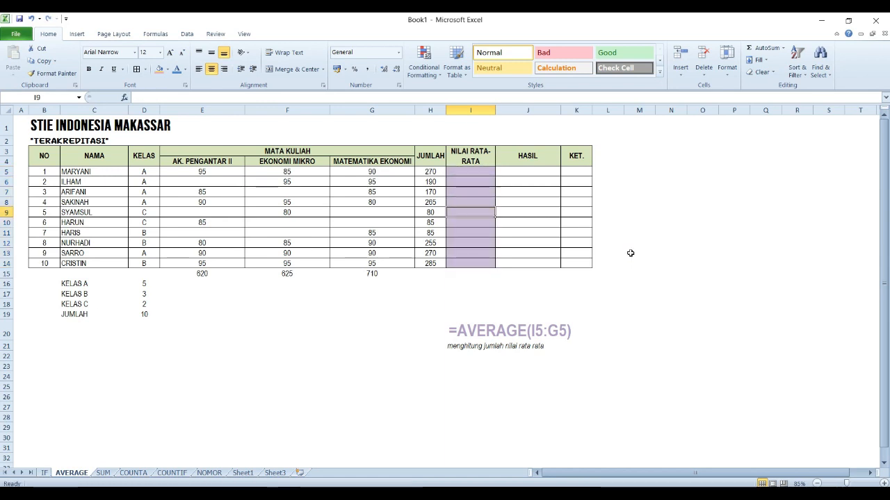
Hide the JUMLAH column H on the AVERAGE sheet.
{"action": "right_click", "coordinate": [431, 109]}
{"action": "left_click", "coordinate": [467, 251]}
{"action": "left_click", "coordinate": [445, 181]}
Examine the first student's MATA KULIAH scores in E5:G5 and the neighbouring NILAI RATA-RATA cells.
{"action": "key", "text": "Up"}
{"action": "key", "text": "Down"}
{"action": "key", "text": "Down"}
{"action": "key", "text": "Up"}
{"action": "key", "text": "Down"}
{"action": "key", "text": "Up"}
{"action": "key", "text": "Left"}
{"action": "key", "text": "Up"}
{"action": "key", "text": "Left"}
{"action": "key", "text": "Left"}
{"action": "key", "text": "Right"}
{"action": "key", "text": "Right"}
{"action": "key", "text": "Left"}
{"action": "key", "text": "Left"}
{"action": "key", "text": "Left"}
{"action": "key", "text": "Right"}
{"action": "key", "text": "shift+Right"}
{"action": "key", "text": "shift+Right"}
{"action": "key", "text": "Down"}
Enter the formula =AVERAGE(E5:G5) in I5 for the first student's NILAI RATA-RATA.
{"action": "key", "text": "Right"}
{"action": "key", "text": "Right"}
{"action": "key", "text": "Right"}
{"action": "key", "text": "Up"}
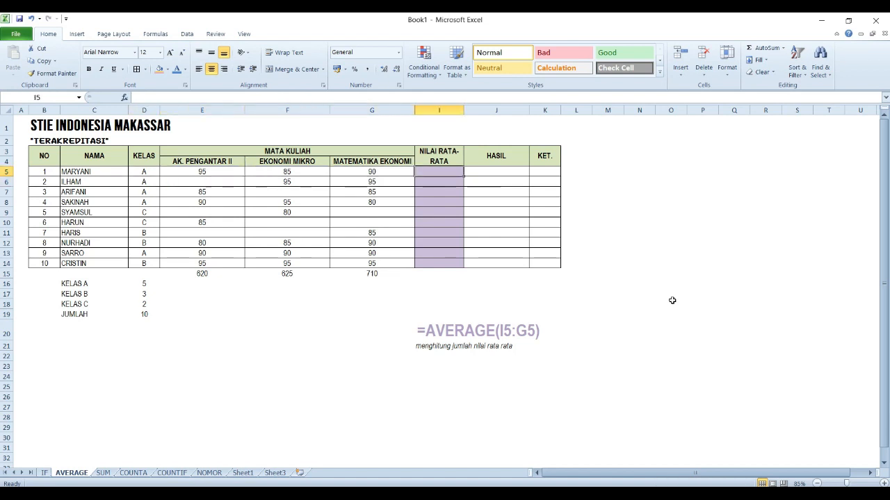
{"action": "type", "text": "=AVE"}
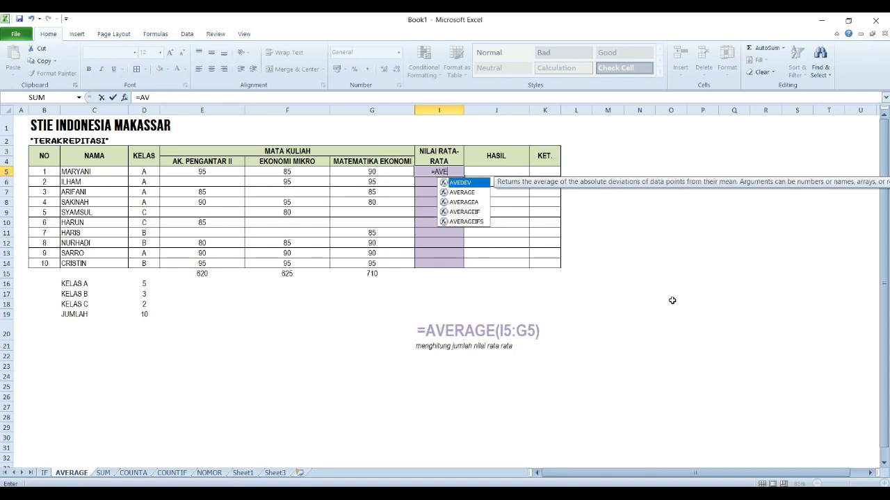
{"action": "type", "text": "RANG"}
{"action": "key", "text": "BackSpace"}
{"action": "key", "text": "BackSpace"}
{"action": "type", "text": "GE"}
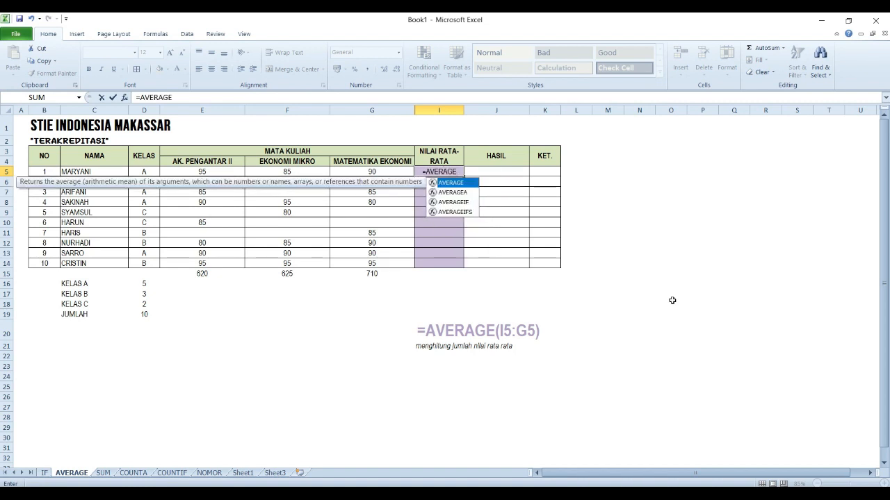
{"action": "type", "text": "("}
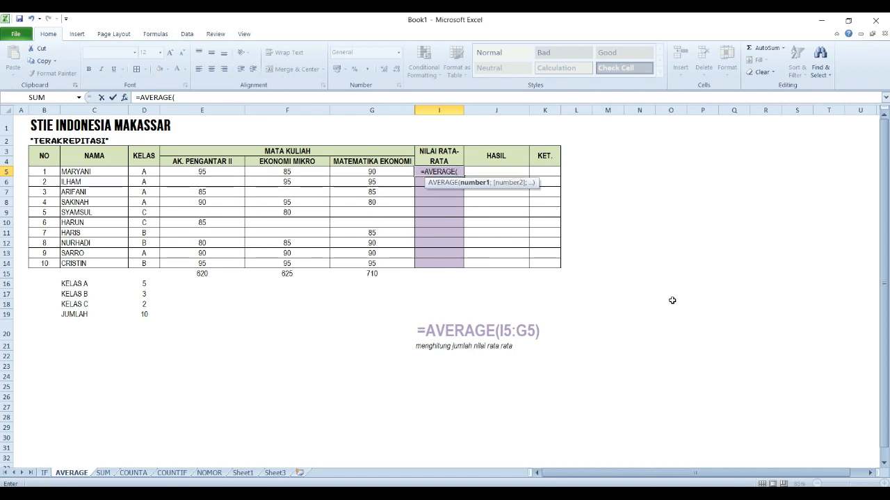
{"action": "left_click_drag", "start_coordinate": [209, 173], "coordinate": [367, 172]}
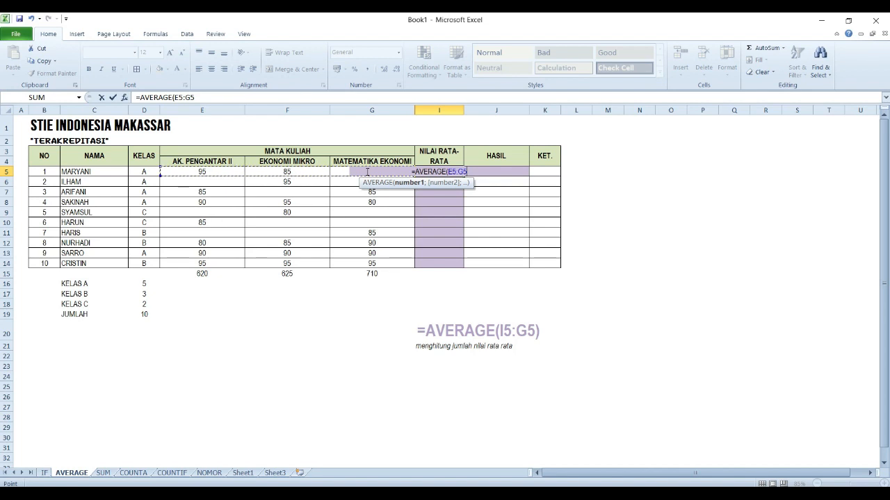
{"action": "key", "text": "Return"}
Copy the average formula from I5 into I6:I14 and clear the pasted cells again.
{"action": "key", "text": "Up"}
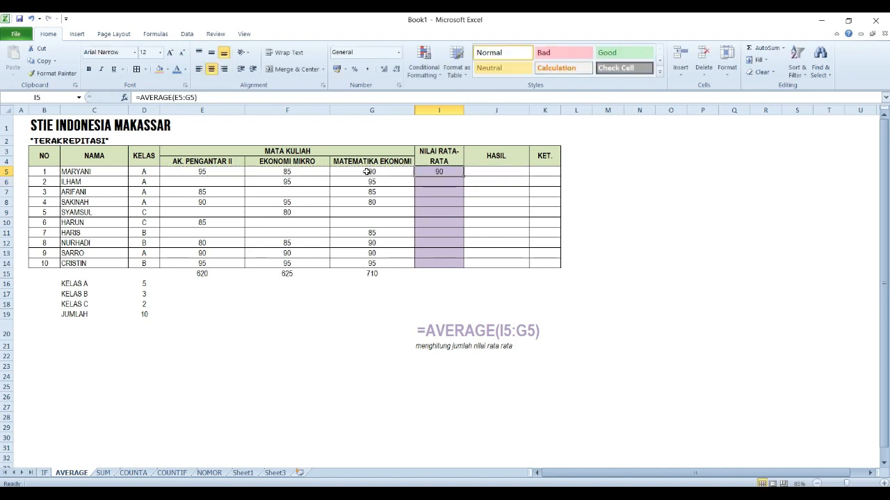
{"action": "key", "text": "ctrl+c"}
{"action": "key", "text": "Down"}
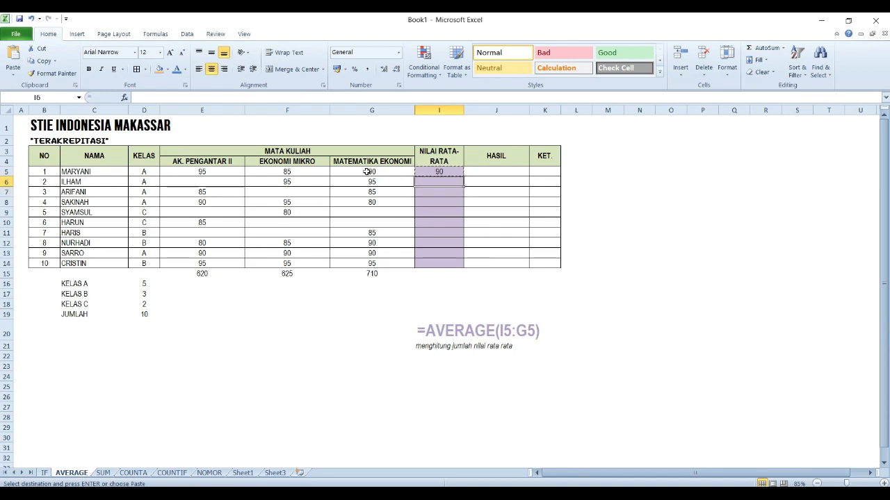
{"action": "key", "text": "shift+Down"}
{"action": "key", "text": "shift+Down"}
{"action": "key", "text": "shift+Down"}
{"action": "key", "text": "shift+Down"}
{"action": "key", "text": "shift+Down"}
{"action": "key", "text": "shift+Down"}
{"action": "key", "text": "shift+Down"}
{"action": "key", "text": "shift+Down"}
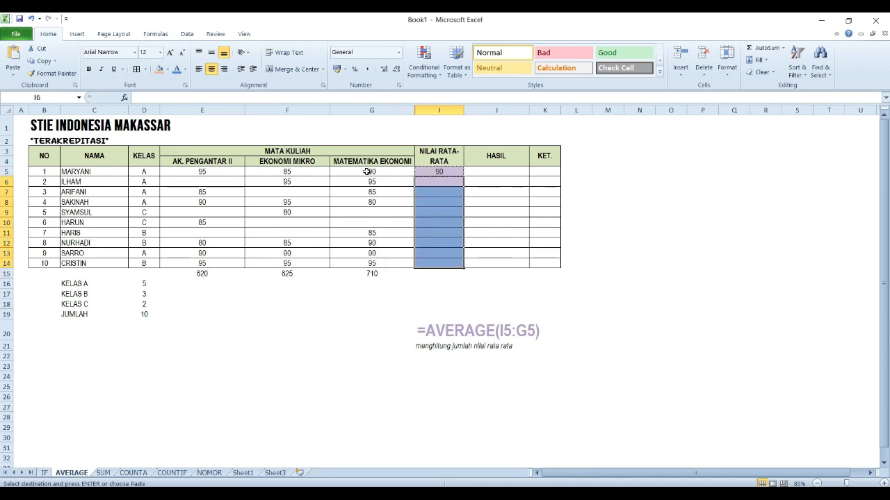
{"action": "key", "text": "Return"}
{"action": "key", "text": "Delete"}
Fill the average formula from I5 down through I14 for the remaining students.
{"action": "left_click", "coordinate": [454, 171]}
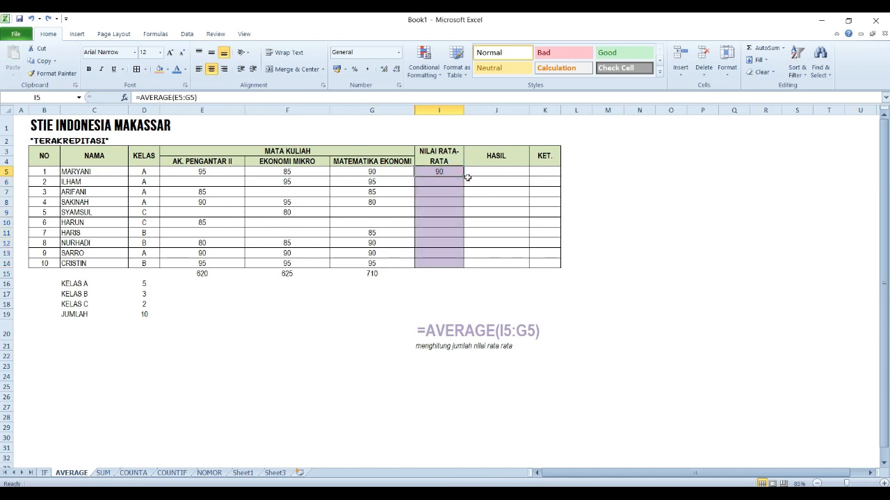
{"action": "left_click_drag", "start_coordinate": [464, 178], "coordinate": [467, 266]}
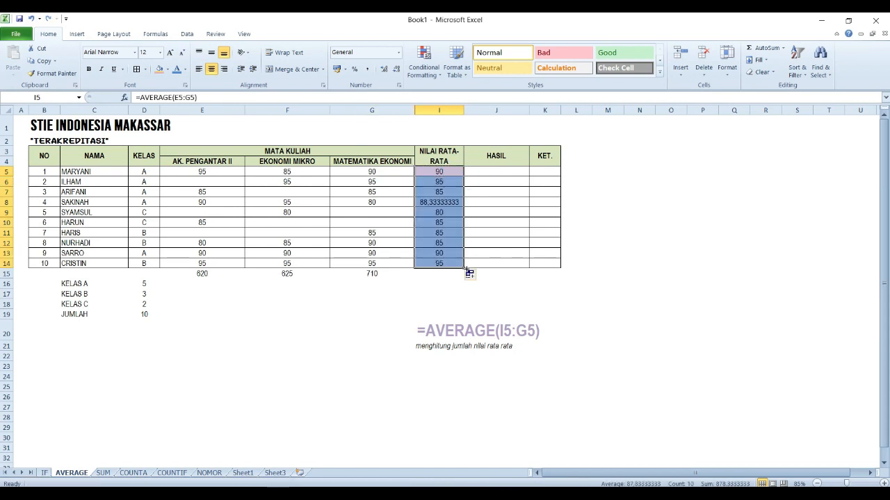
{"action": "left_click", "coordinate": [421, 254]}
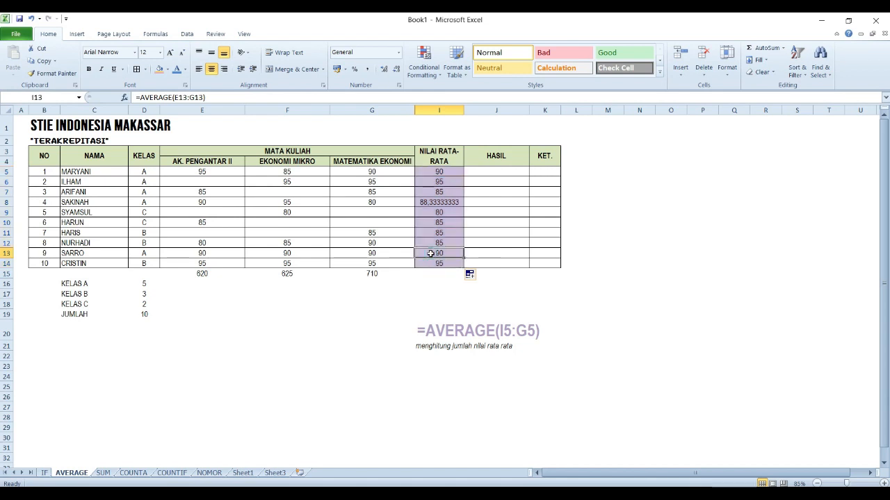
Reduce the decimal places of the fourth student's average in I8 and undo the last four reductions.
{"action": "left_click", "coordinate": [443, 203]}
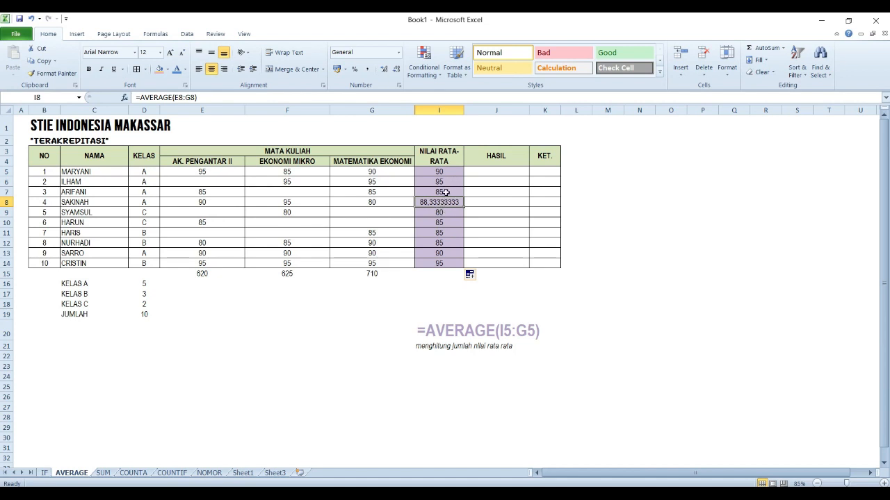
{"action": "left_click", "coordinate": [396, 69]}
{"action": "left_click", "coordinate": [396, 69]}
{"action": "left_click", "coordinate": [396, 70]}
{"action": "left_click", "coordinate": [397, 69]}
{"action": "left_click", "coordinate": [396, 70]}
{"action": "left_click", "coordinate": [396, 70]}
{"action": "key", "text": "ctrl+z"}
{"action": "key", "text": "ctrl+z"}
{"action": "key", "text": "ctrl+z"}
{"action": "key", "text": "ctrl+z"}
Show the NILAI RATA-RATA values in I5:I14 with two decimal places.
{"action": "left_click_drag", "start_coordinate": [447, 174], "coordinate": [449, 261]}
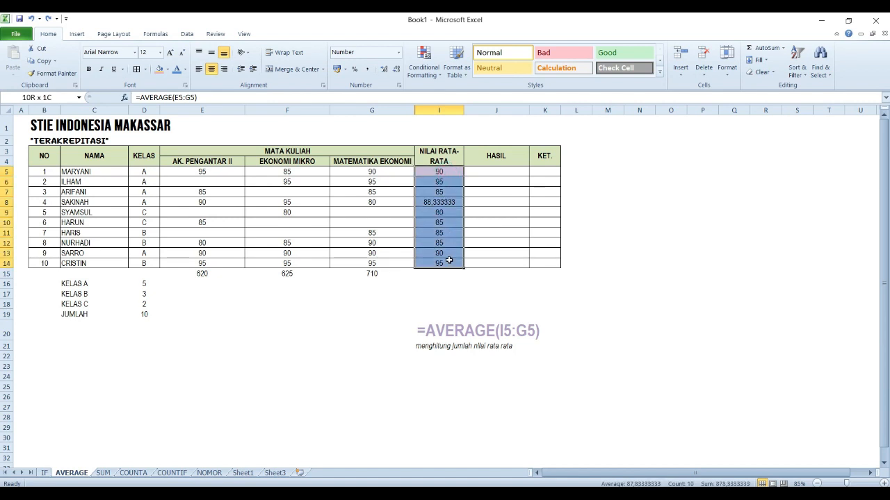
{"action": "left_click", "coordinate": [383, 70]}
{"action": "left_click", "coordinate": [383, 70]}
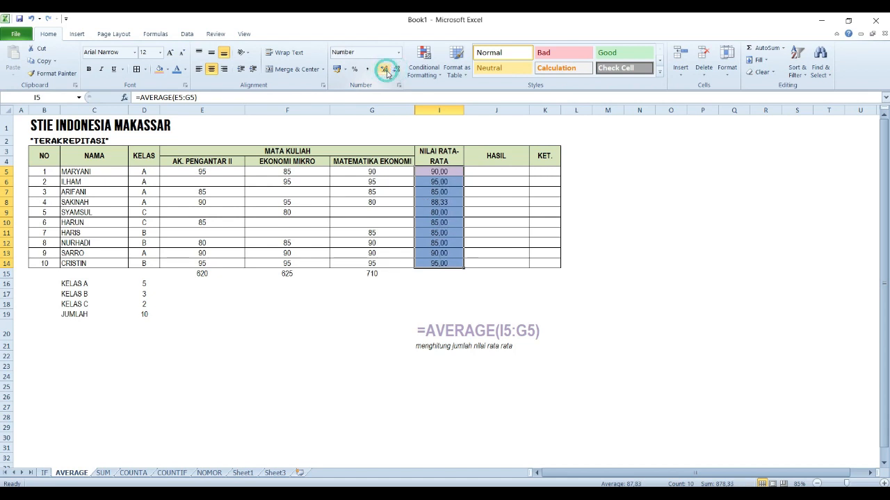
{"action": "left_click", "coordinate": [441, 224]}
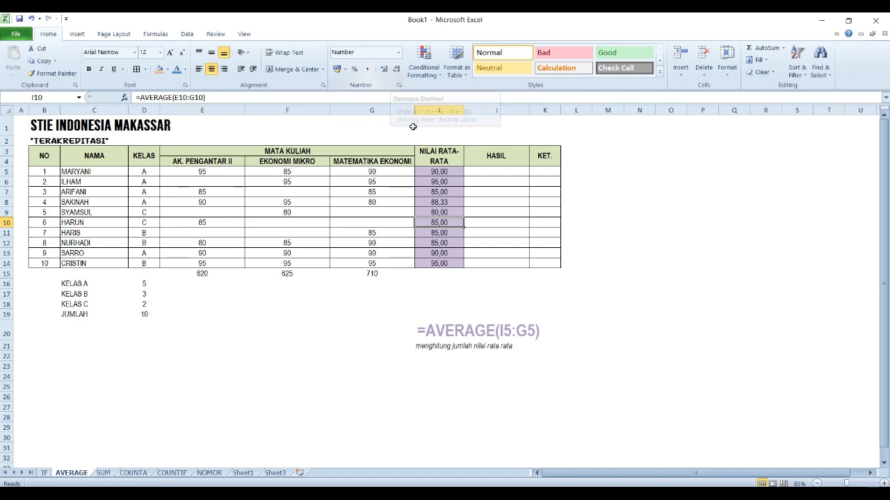
{"action": "left_click", "coordinate": [449, 179]}
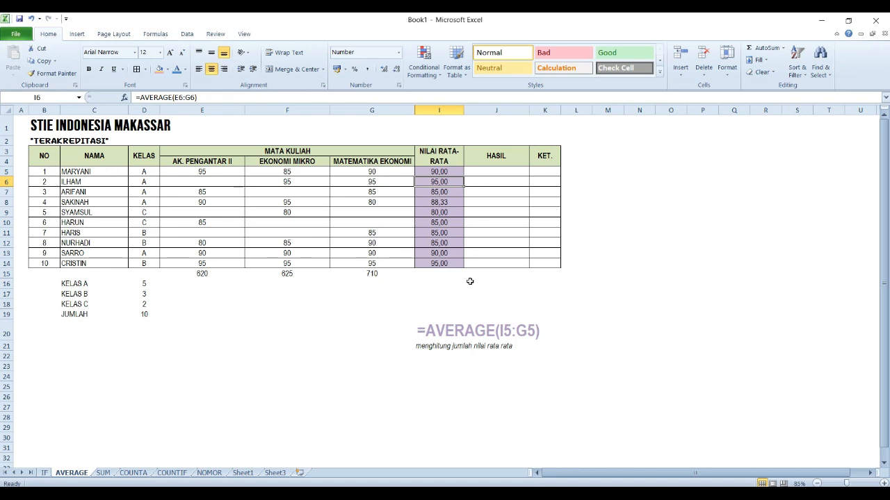
Open the IF sheet and show its NILAI RATA-RATA values in I5:I14 with two decimal places.
{"action": "left_click", "coordinate": [45, 473]}
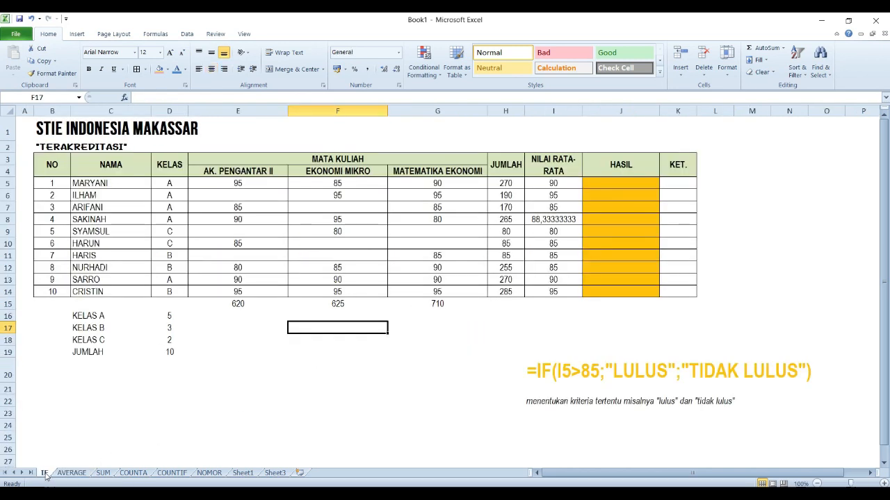
{"action": "left_click", "coordinate": [560, 255]}
{"action": "left_click", "coordinate": [563, 219]}
{"action": "left_click_drag", "start_coordinate": [545, 183], "coordinate": [532, 289]}
{"action": "left_click", "coordinate": [384, 69]}
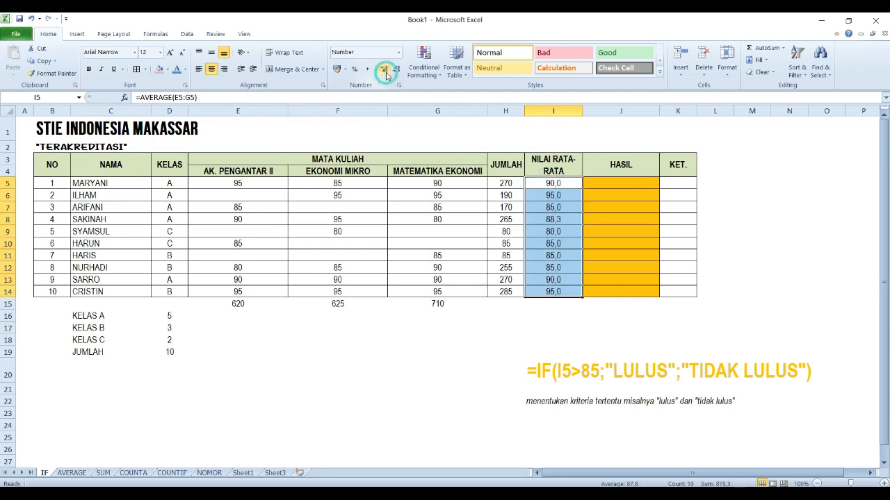
{"action": "left_click", "coordinate": [383, 69]}
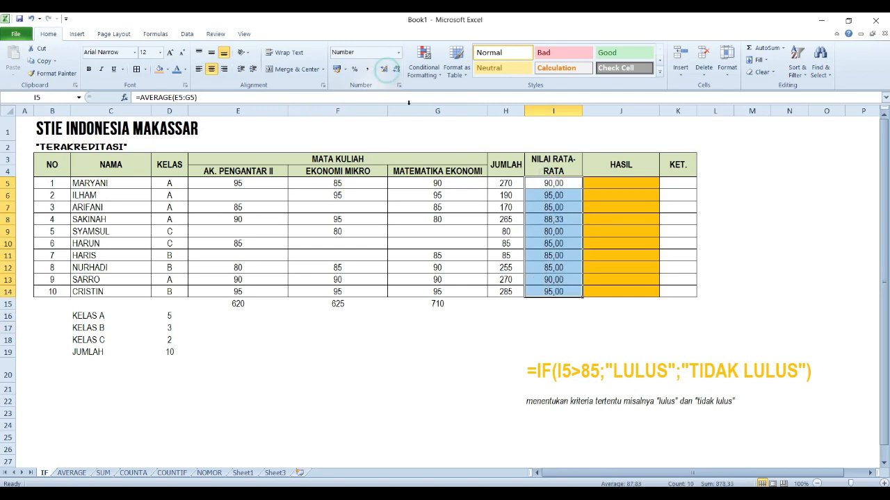
Enter =IF(I5>85;"LULUS";"TIDAK LULUS") in J5 to evaluate the first student's average.
{"action": "left_click", "coordinate": [621, 182]}
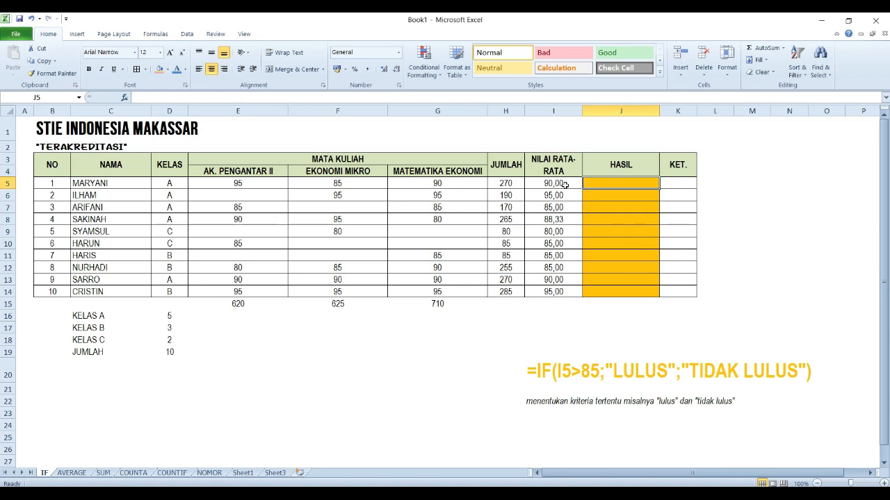
{"action": "type", "text": "=IF"}
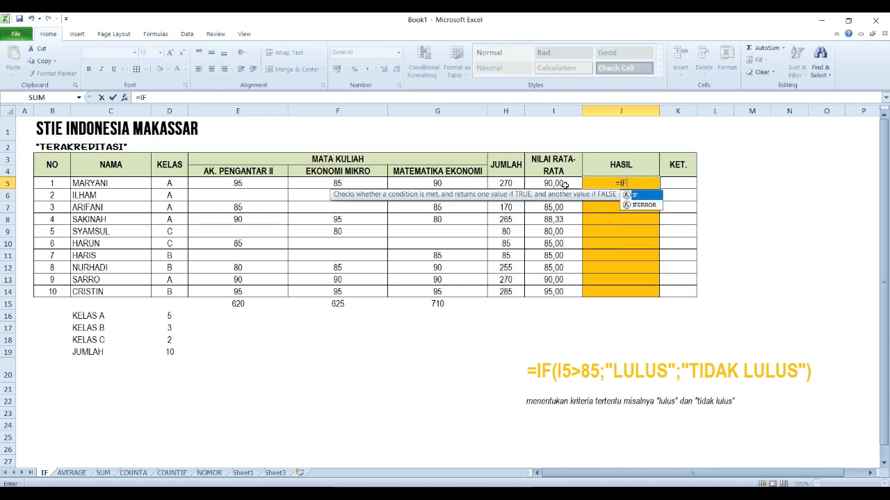
{"action": "type", "text": "("}
{"action": "left_click", "coordinate": [566, 184]}
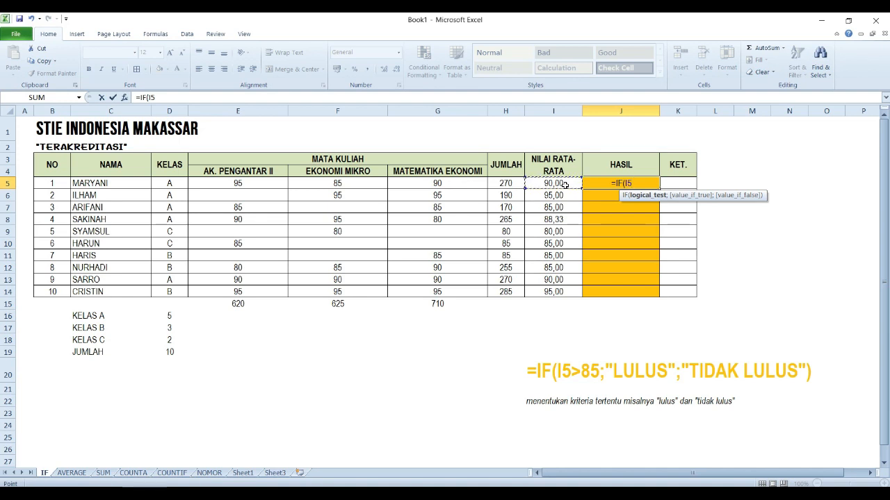
{"action": "type", "text": ">"}
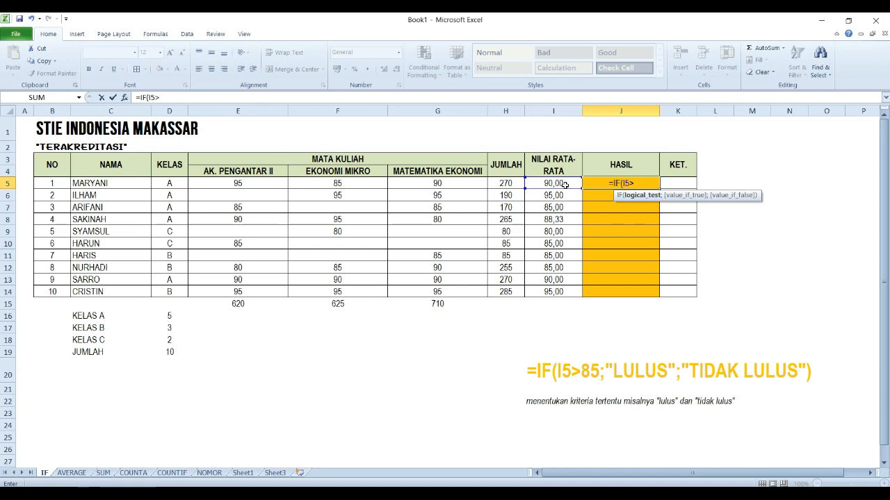
{"action": "type", "text": "85"}
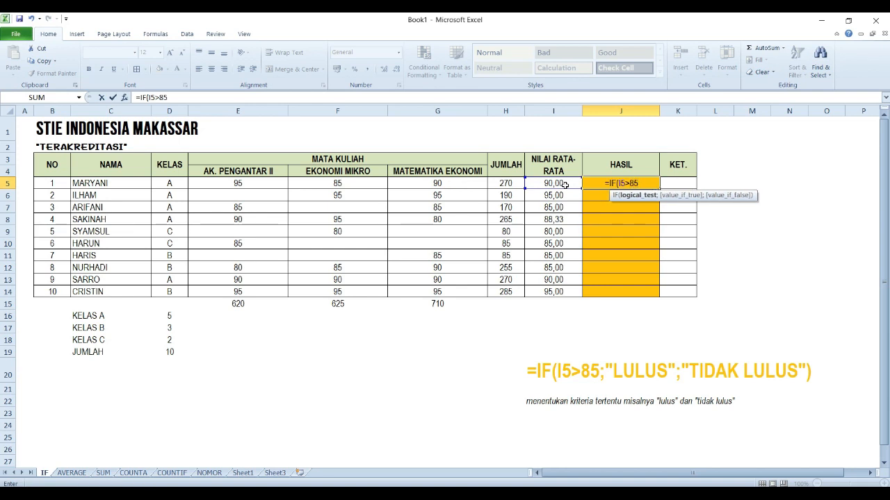
{"action": "type", "text": ";\"LULUS\";"}
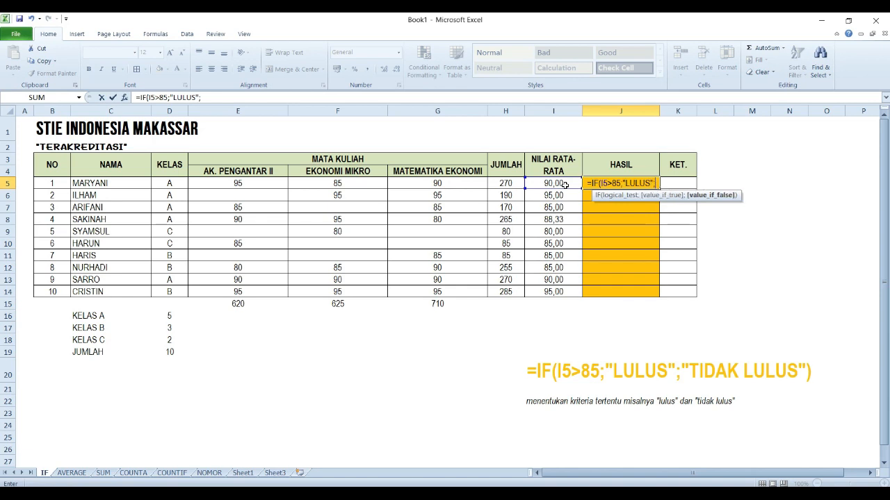
{"action": "type", "text": "\""}
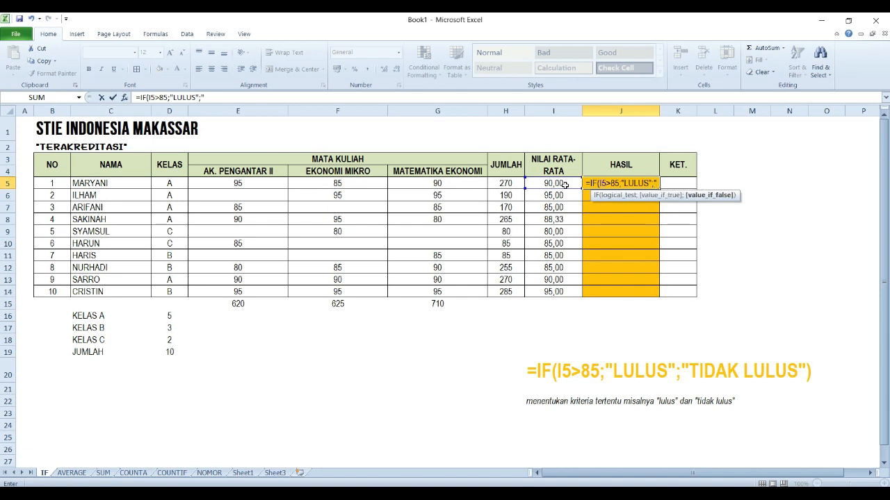
{"action": "type", "text": "TIDA"}
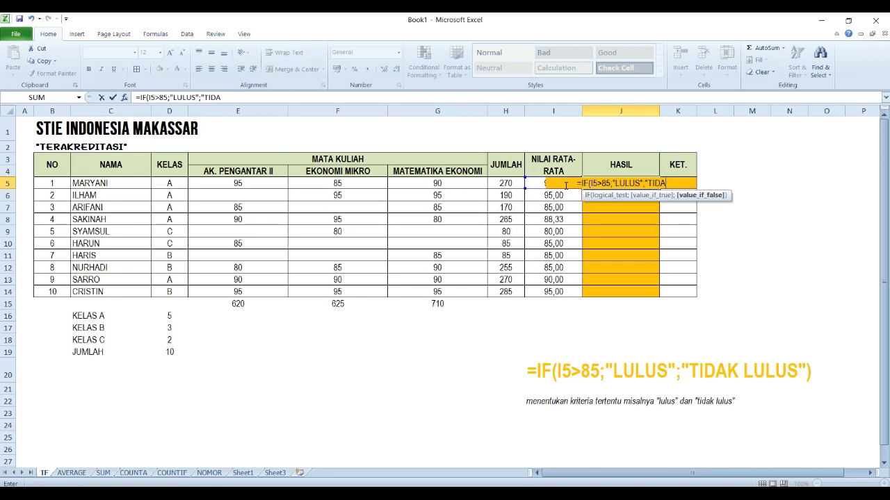
{"action": "type", "text": "K LULUS\""}
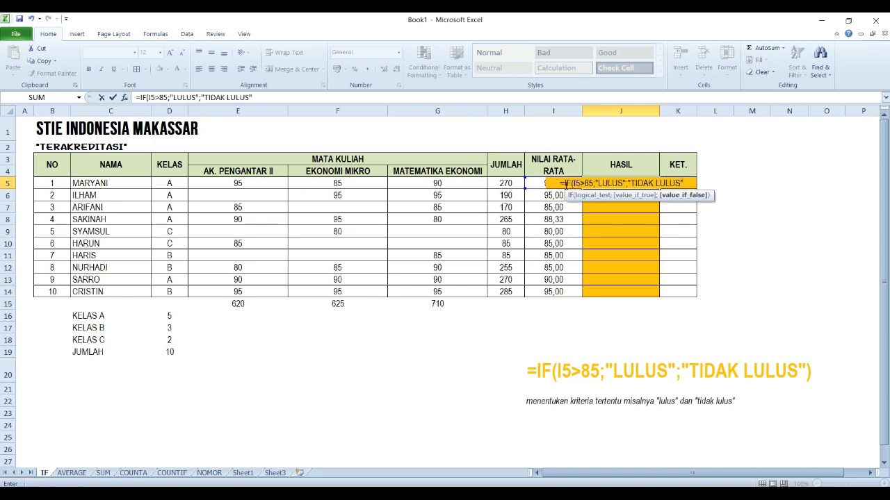
{"action": "type", "text": ")"}
{"action": "key", "text": "ctrl+Return"}
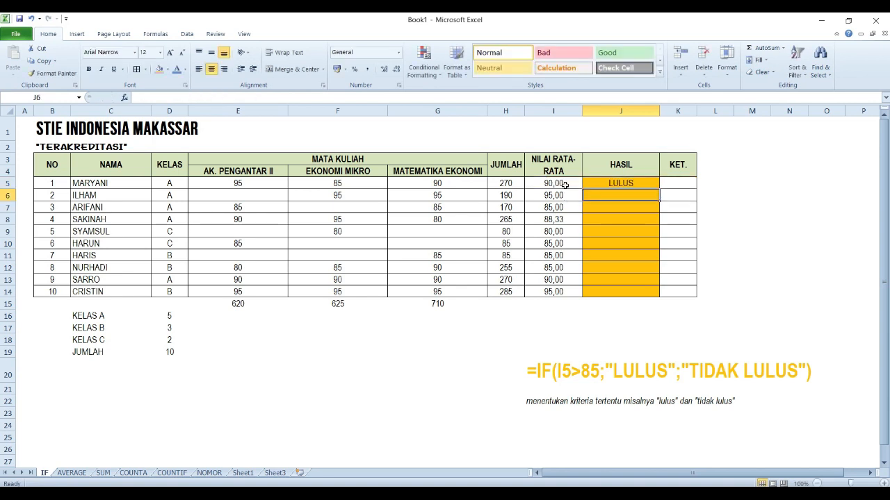
Copy the IF formula from J5 down to J6:J14 for the remaining students.
{"action": "key", "text": "ctrl+c"}
{"action": "key", "text": "Down"}
{"action": "key", "text": "shift+Down"}
{"action": "key", "text": "shift+Down"}
{"action": "key", "text": "shift+Down"}
{"action": "key", "text": "shift+Down"}
{"action": "key", "text": "shift+Down"}
{"action": "key", "text": "shift+Down"}
{"action": "key", "text": "shift+Down"}
{"action": "key", "text": "shift+Down"}
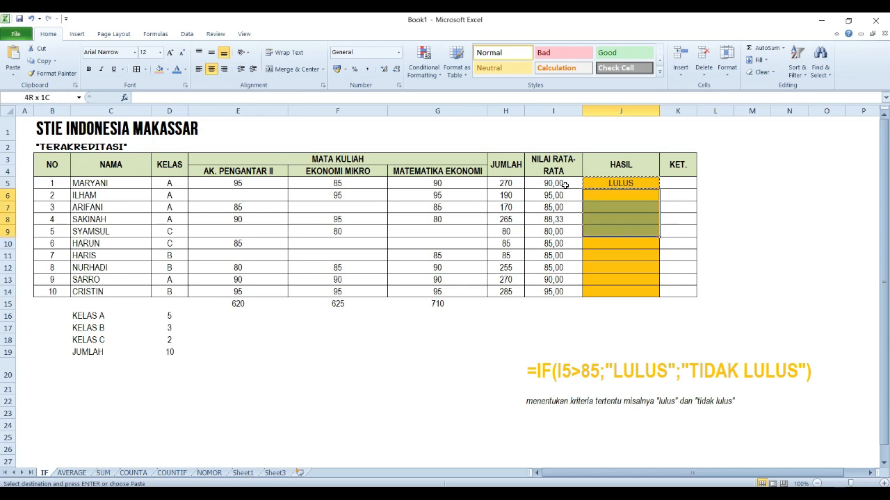
{"action": "key", "text": "Return"}
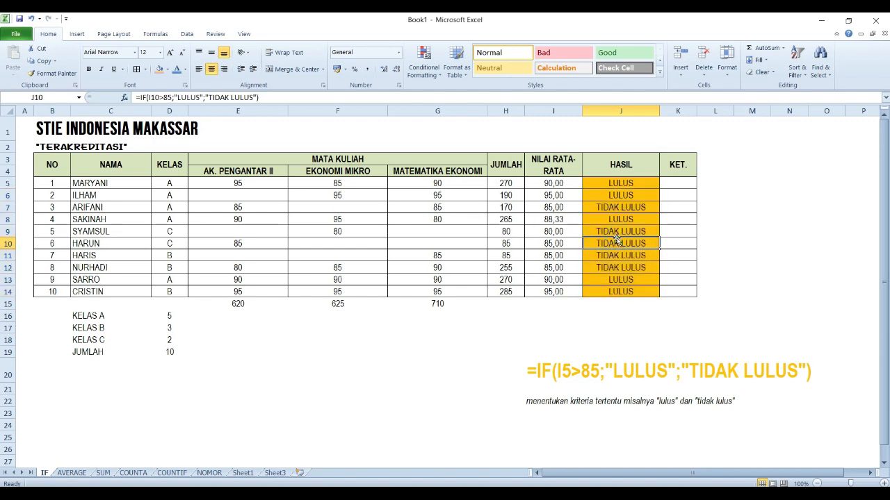
{"action": "left_click", "coordinate": [636, 182]}
{"action": "left_click_drag", "start_coordinate": [636, 190], "coordinate": [625, 292]}
Enter 85 as the third student's EKONOMI MIKRO score in F7.
{"action": "left_click", "coordinate": [360, 207]}
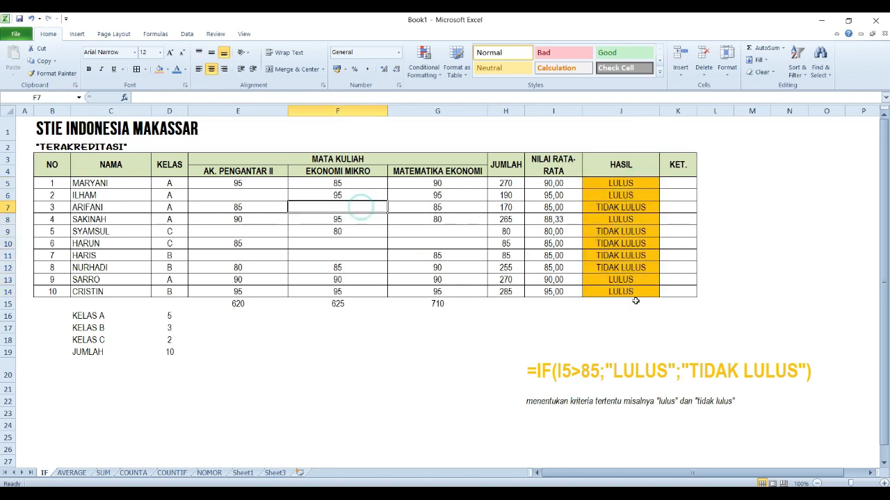
{"action": "type", "text": "85"}
{"action": "key", "text": "Return"}
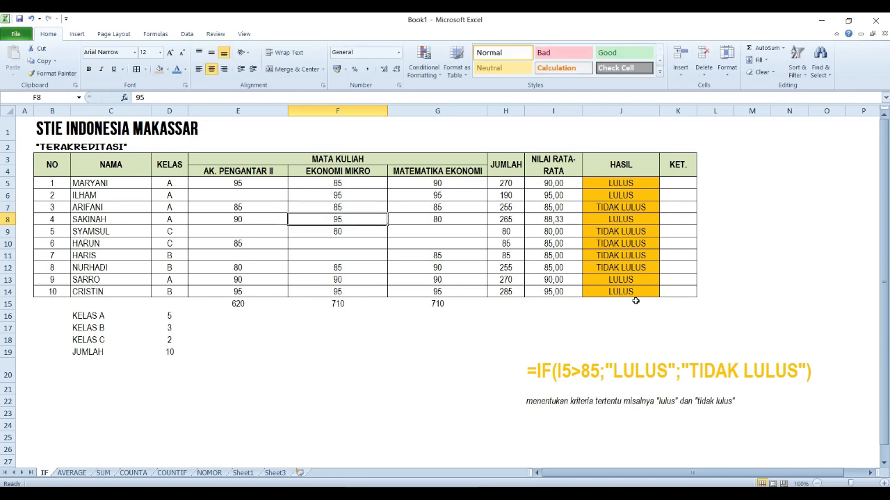
Set the third student's EKONOMI MIKRO score in F7 to 90.
{"action": "key", "text": "Up"}
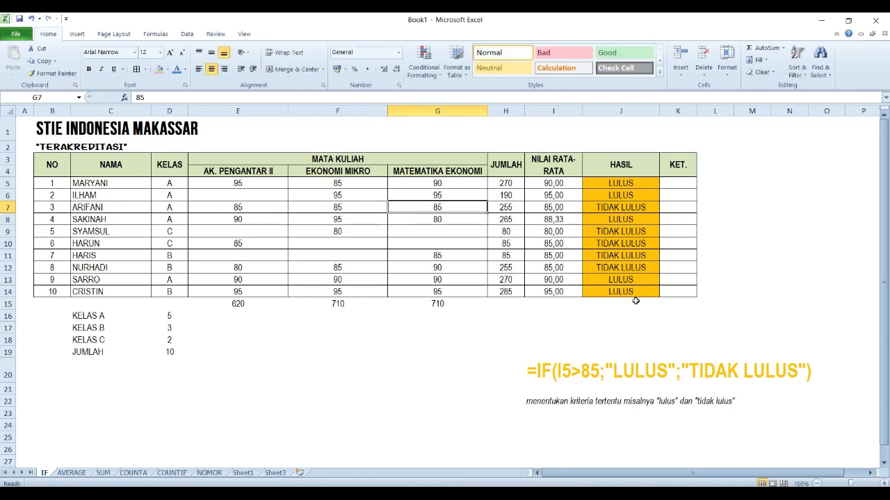
{"action": "type", "text": "90"}
{"action": "key", "text": "Return"}
Examine the third student's JUMLAH, NILAI RATA-RATA and HASIL cells, and compare them with the results in the rows below.
{"action": "key", "text": "Up"}
{"action": "key", "text": "Right"}
{"action": "key", "text": "Right"}
{"action": "key", "text": "Right"}
{"action": "key", "text": "Right"}
{"action": "key", "text": "Left"}
{"action": "key", "text": "Left"}
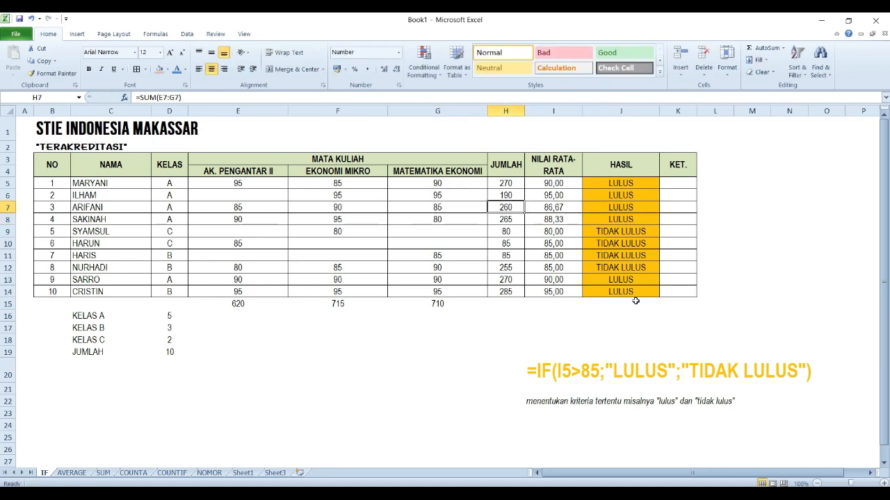
{"action": "key", "text": "Right"}
{"action": "key", "text": "Down"}
{"action": "key", "text": "Up"}
{"action": "key", "text": "Down"}
{"action": "key", "text": "Right"}
{"action": "key", "text": "Up"}
{"action": "key", "text": "Down"}
{"action": "key", "text": "Up"}
{"action": "key", "text": "Down"}
{"action": "key", "text": "Down"}
{"action": "key", "text": "Down"}
{"action": "key", "text": "Down"}
{"action": "key", "text": "Up"}
{"action": "key", "text": "Up"}
{"action": "key", "text": "Up"}
{"action": "key", "text": "Left"}
{"action": "key", "text": "Left"}
{"action": "key", "text": "Left"}
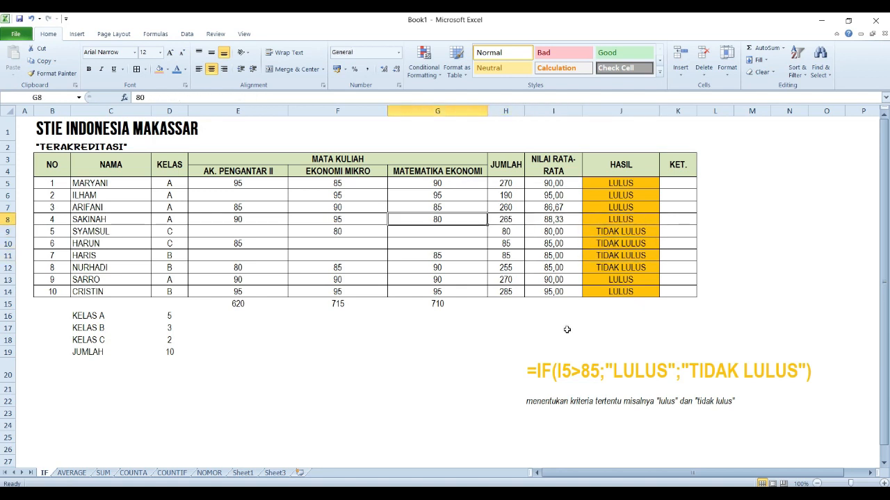